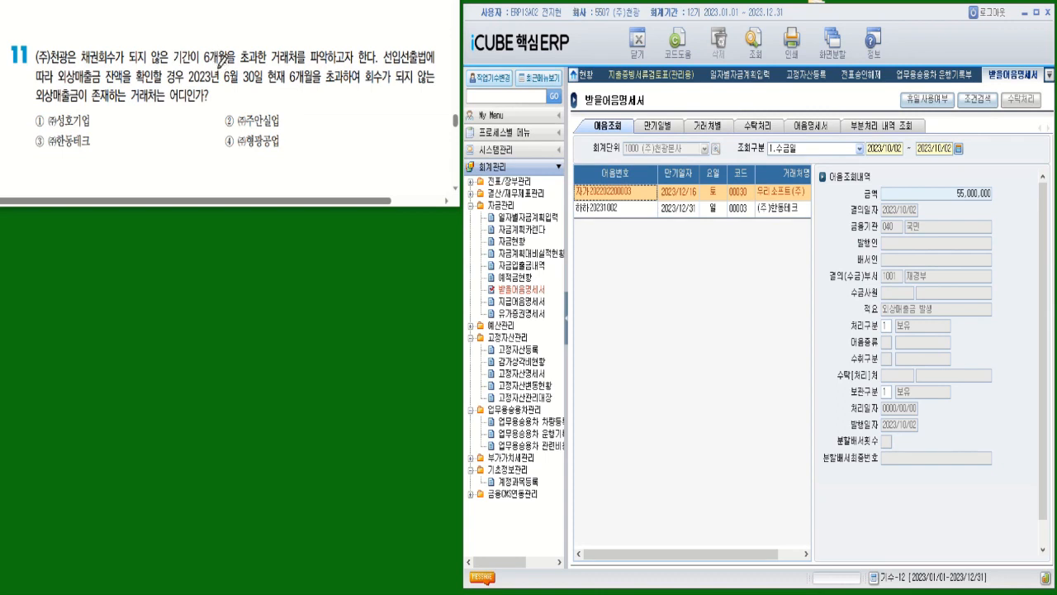
# Mark question 11's key conditions: over 6 months, first-in method, receivables balance, June 30, and the customer being asked for.
pyautogui.moveTo(203, 66); pyautogui.dragTo(265, 64)
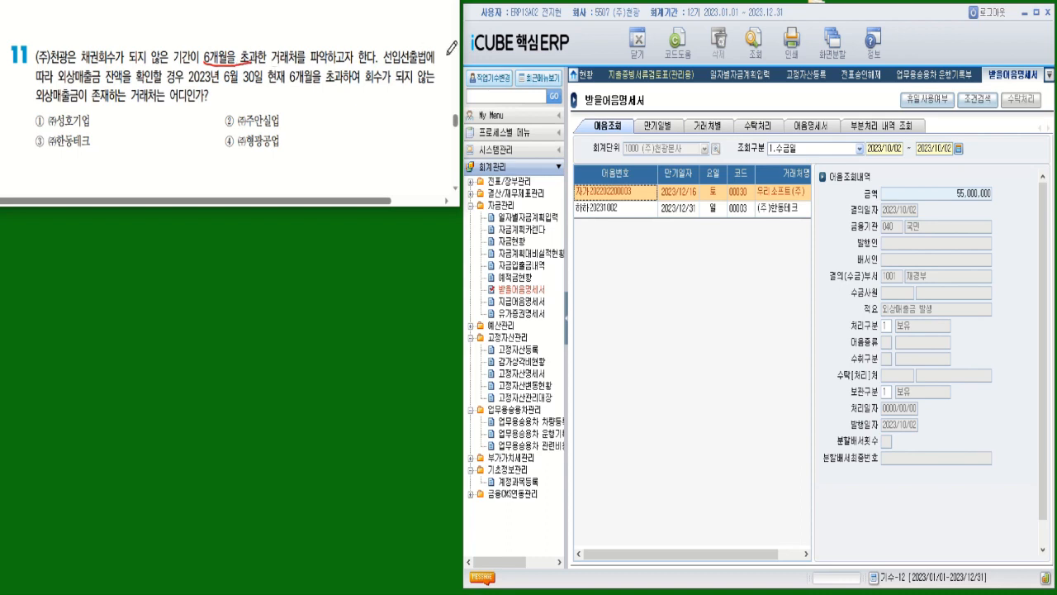
pyautogui.moveTo(395, 49)
pyautogui.mouseDown()
pyautogui.moveTo(401, 59)
pyautogui.moveTo(405, 48)
pyautogui.mouseUp()
pyautogui.moveTo(60, 83); pyautogui.dragTo(158, 83)
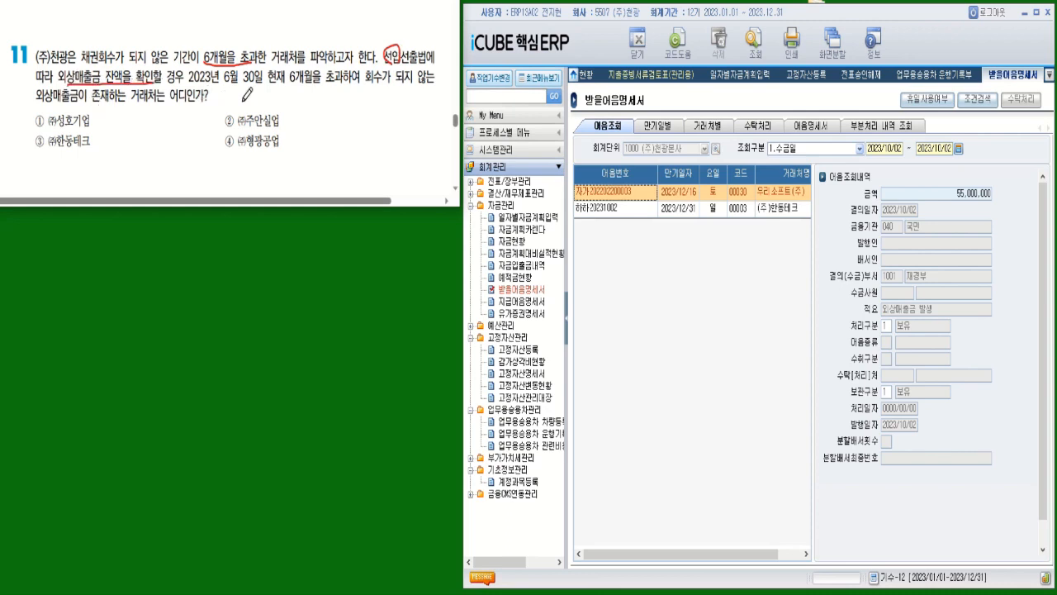
pyautogui.moveTo(221, 85); pyautogui.dragTo(360, 85)
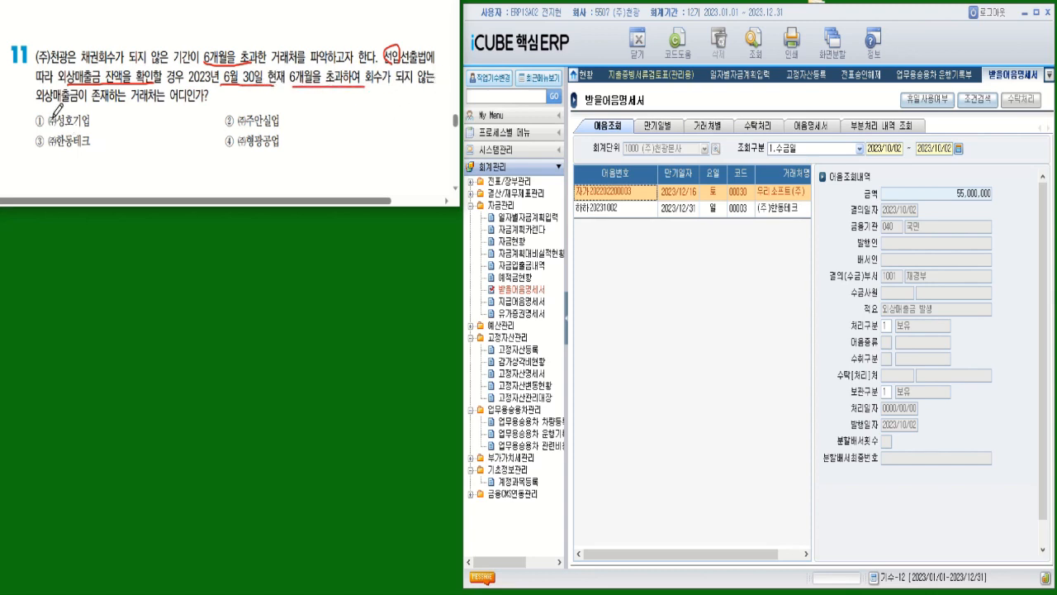
pyautogui.moveTo(49, 102); pyautogui.dragTo(211, 99)
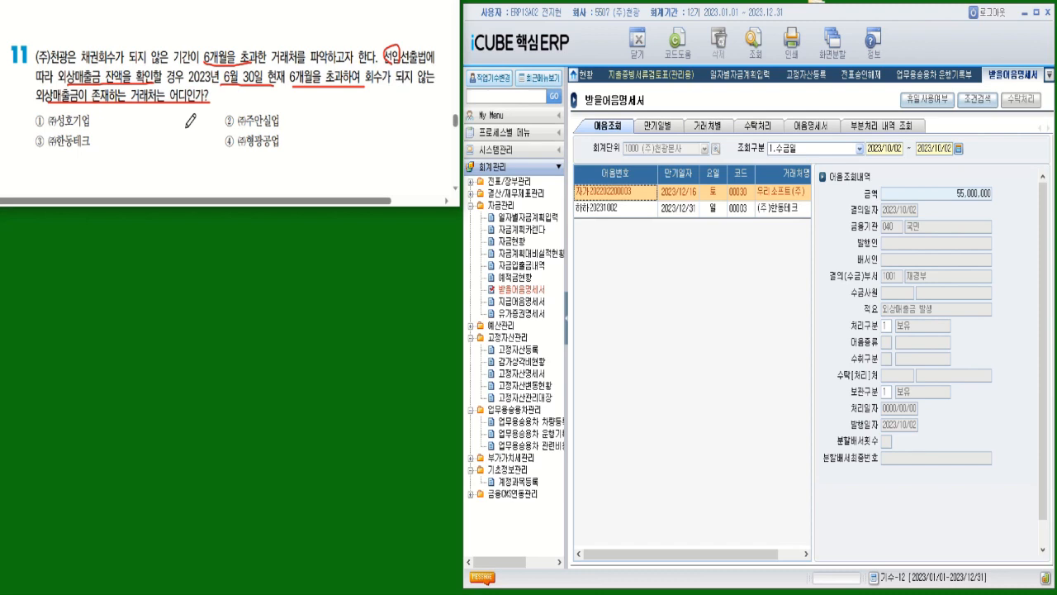
# Run the receivables aging analysis (채권년령분석) for account 10800 외상매출금 as of 2023/06/30 with 6 preceding months.
pyautogui.click(509, 188)
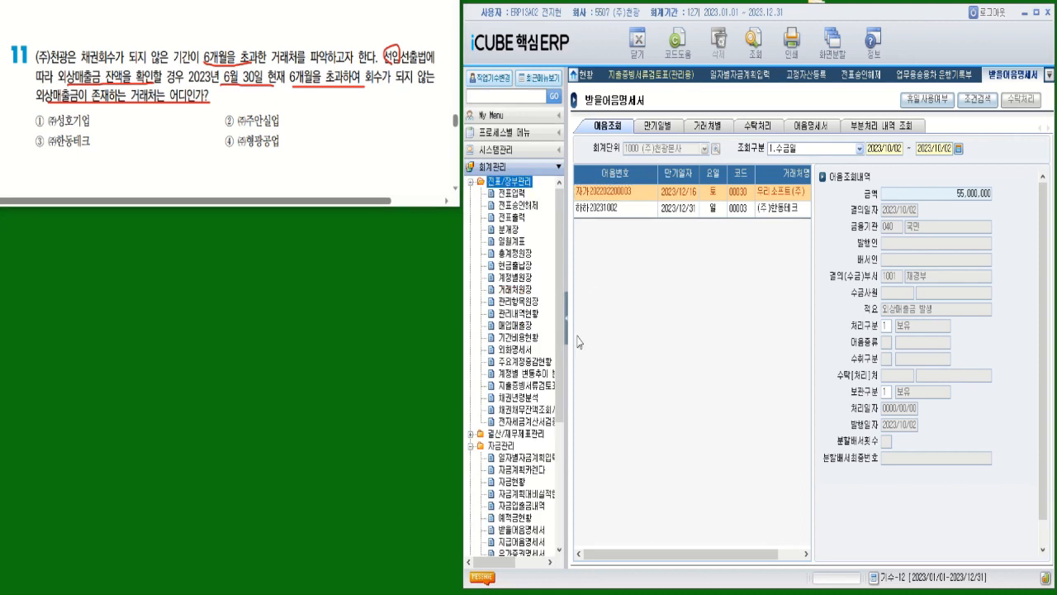
pyautogui.click(517, 399)
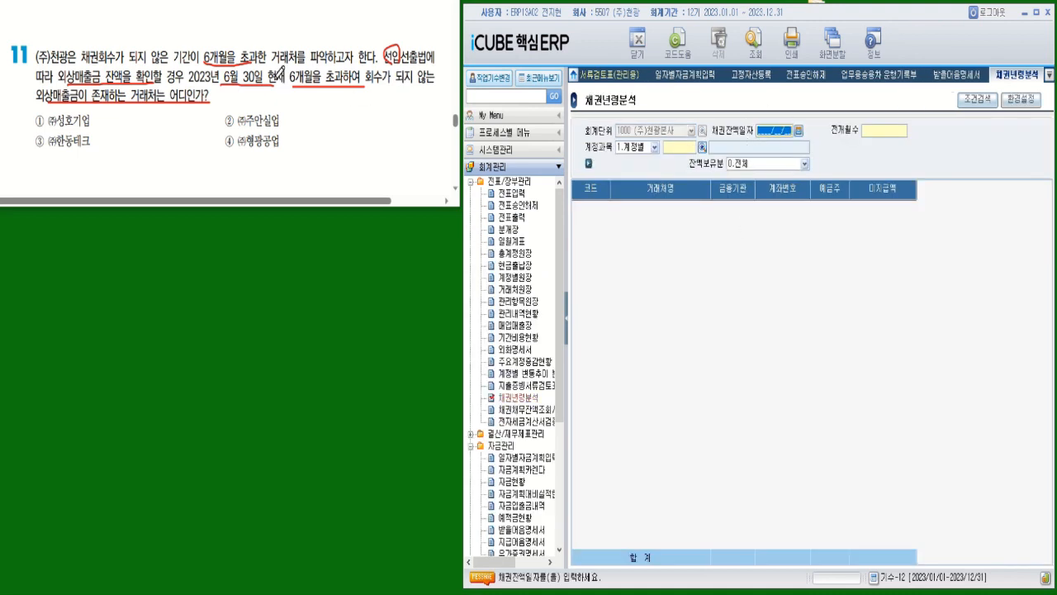
pyautogui.write('202')
pyautogui.write('3/06/30')
pyautogui.press('Return')
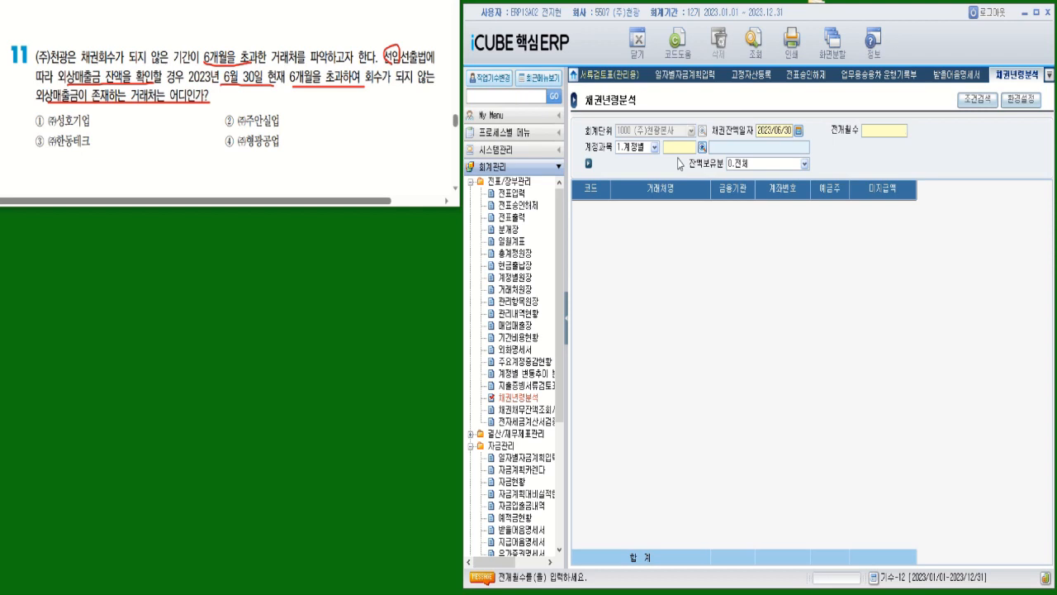
pyautogui.write('6')
pyautogui.click(689, 147)
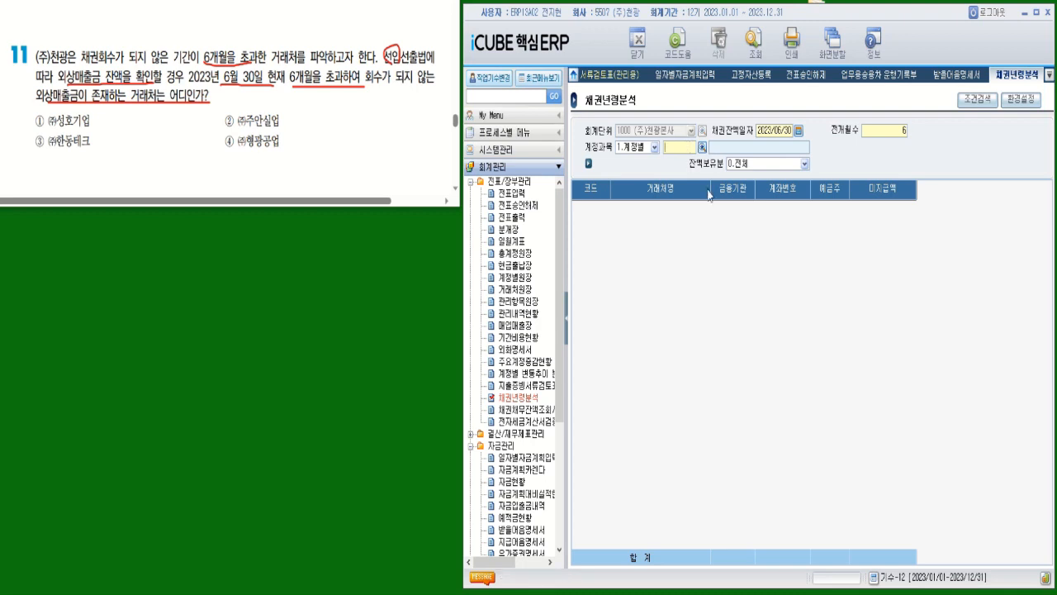
pyautogui.write('10800')
pyautogui.press('Return')
pyautogui.press('Return')
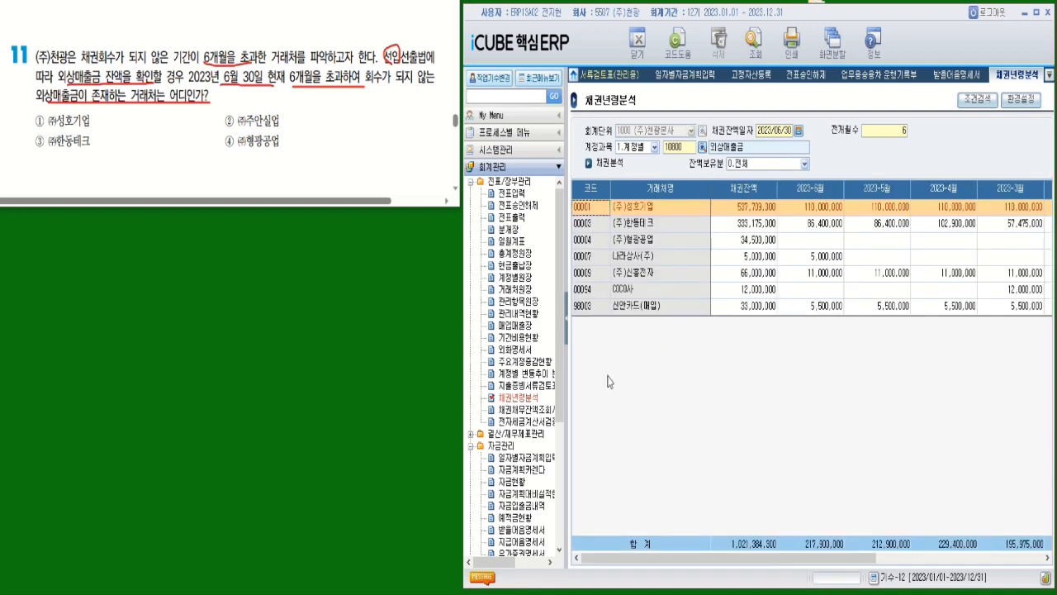
# Check the 조회기간 이전 balance of (주)형광공업 in the widened aging report and mark choice ④ for question 11.
pyautogui.click(568, 336)
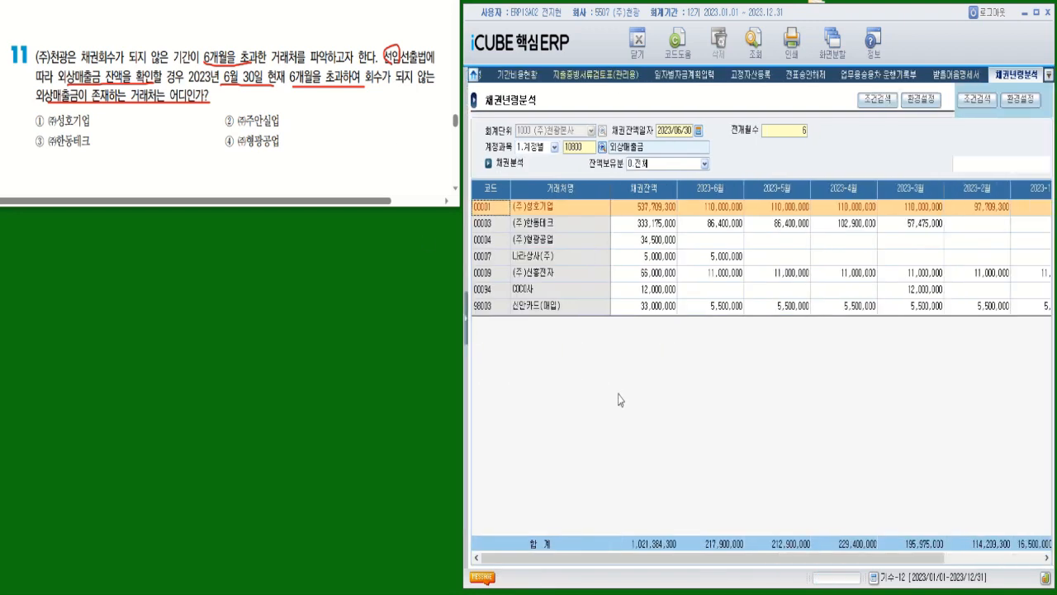
pyautogui.moveTo(776, 562); pyautogui.dragTo(961, 566)
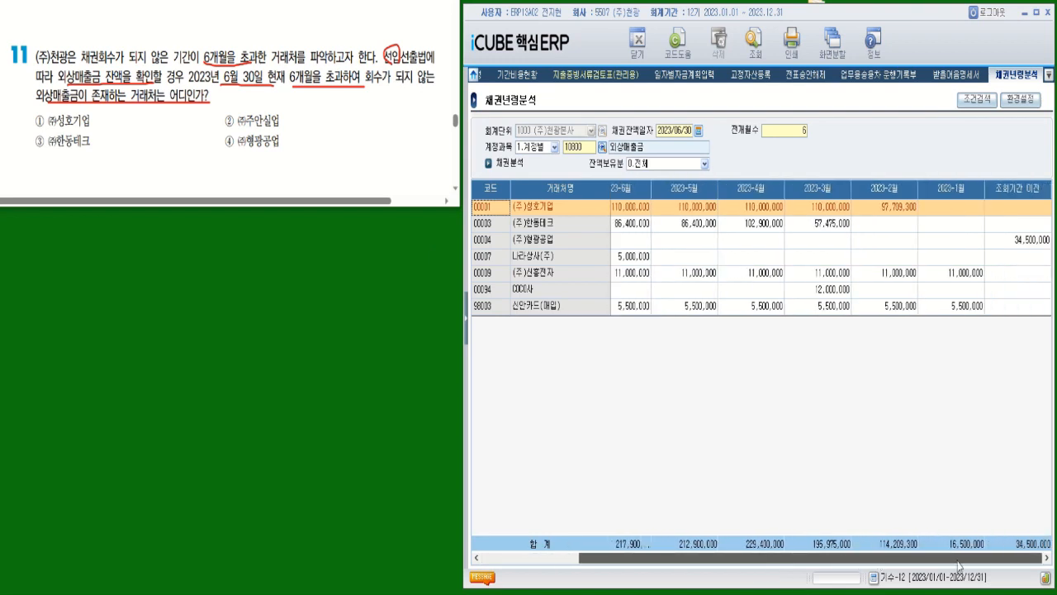
pyautogui.click(1033, 240)
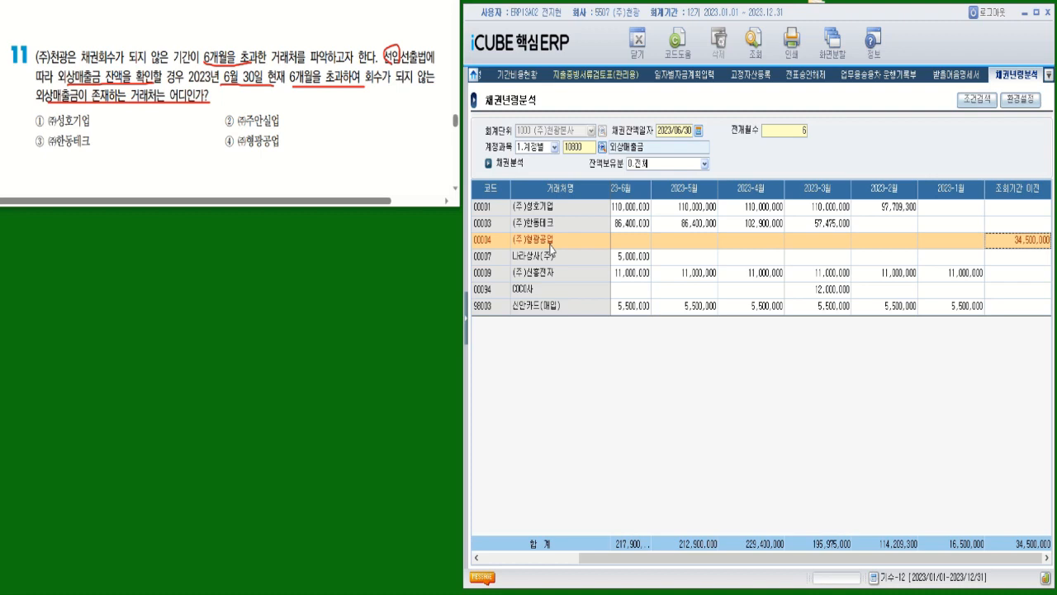
pyautogui.moveTo(224, 131)
pyautogui.mouseDown()
pyautogui.moveTo(240, 133)
pyautogui.moveTo(261, 114)
pyautogui.mouseUp()
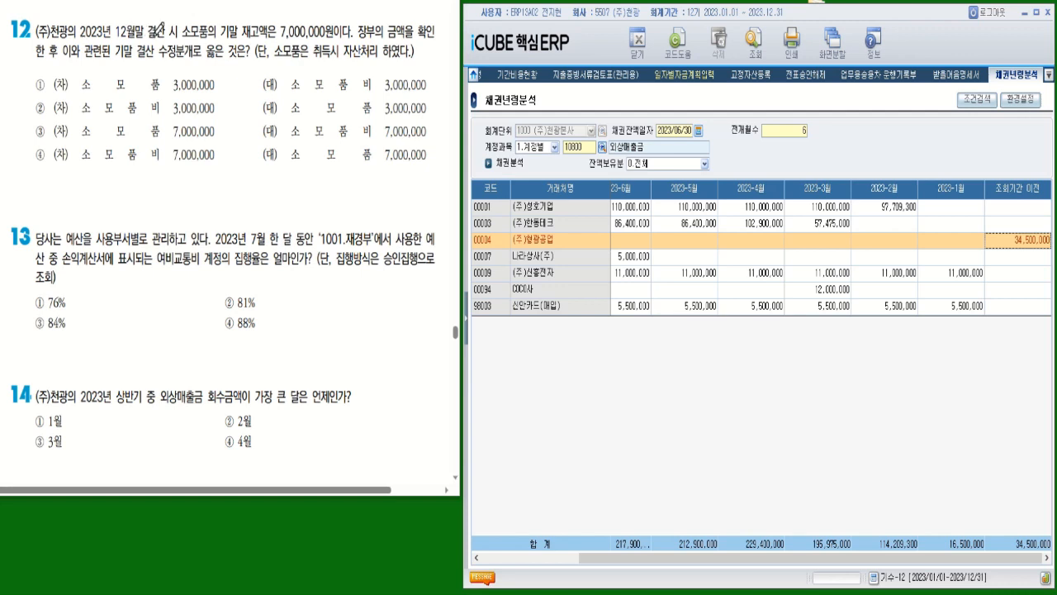
# Mark question 12's key conditions: the supplies' ending stock of 7,000,000, the correct entry, and asset treatment at acquisition.
pyautogui.moveTo(183, 39)
pyautogui.mouseDown()
pyautogui.moveTo(249, 38)
pyautogui.moveTo(318, 10)
pyautogui.moveTo(324, 35)
pyautogui.moveTo(307, 39)
pyautogui.mouseUp()
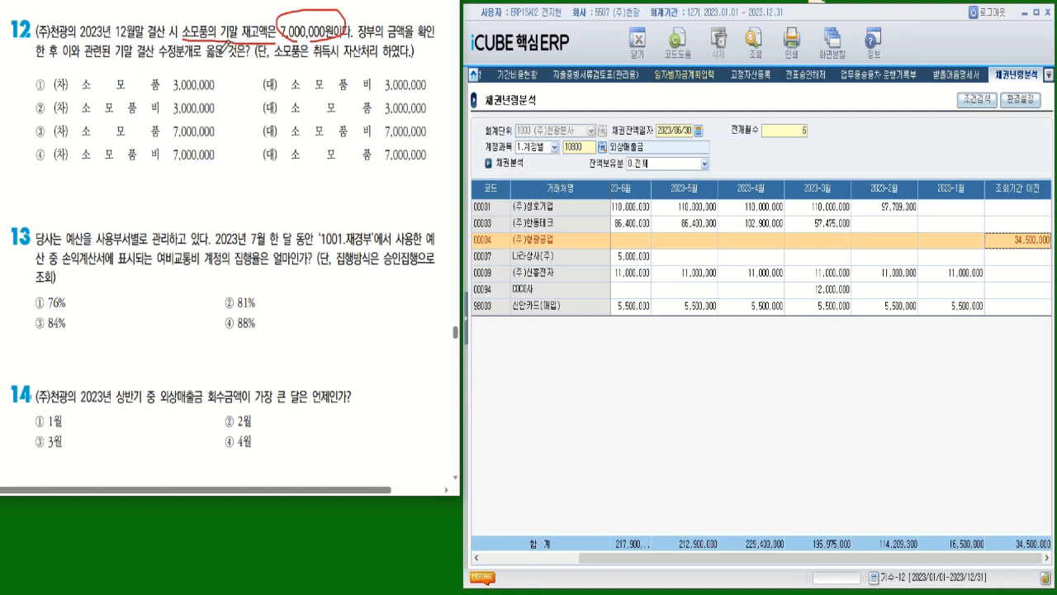
pyautogui.moveTo(203, 61); pyautogui.dragTo(217, 61)
pyautogui.moveTo(331, 60); pyautogui.dragTo(410, 58)
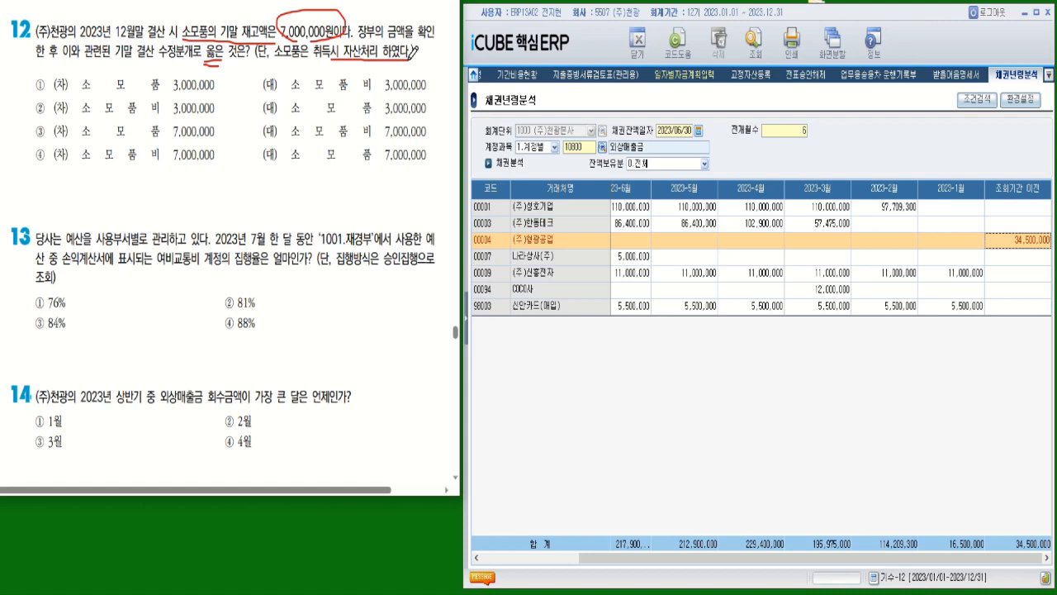
# Run the trial balance (합계잔액시산표) by account for the period ending 2023/12/31.
pyautogui.click(466, 326)
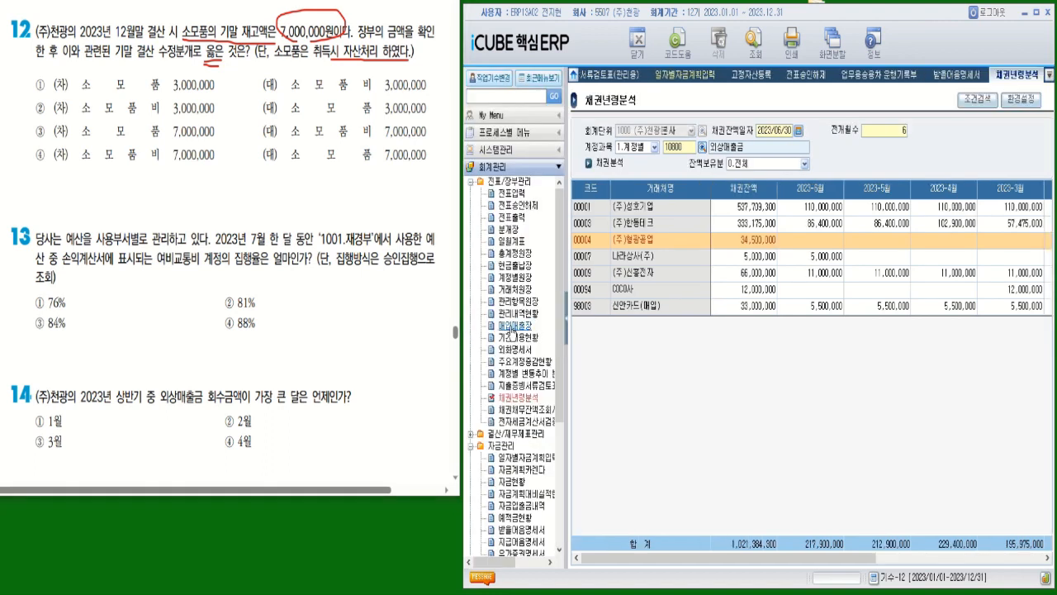
pyautogui.click(514, 434)
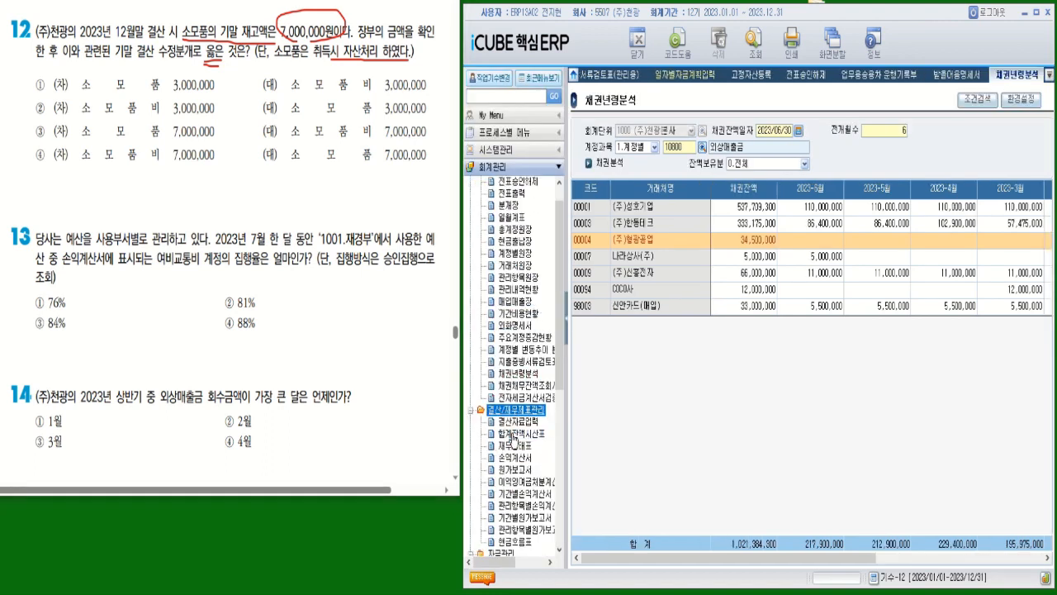
pyautogui.click(533, 435)
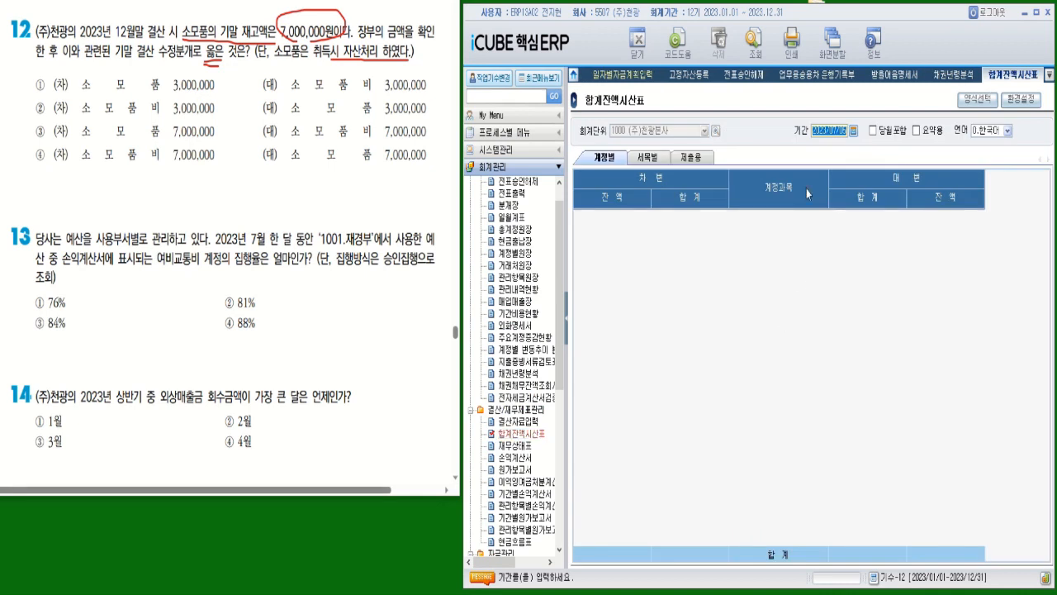
pyautogui.write('20231231')
pyautogui.press('Return')
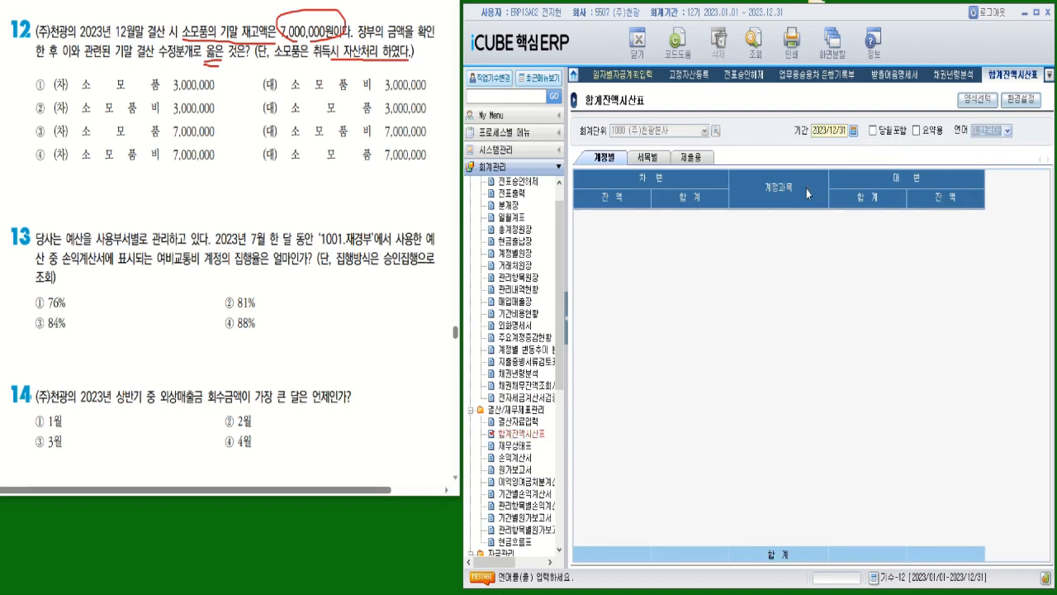
pyautogui.click(754, 39)
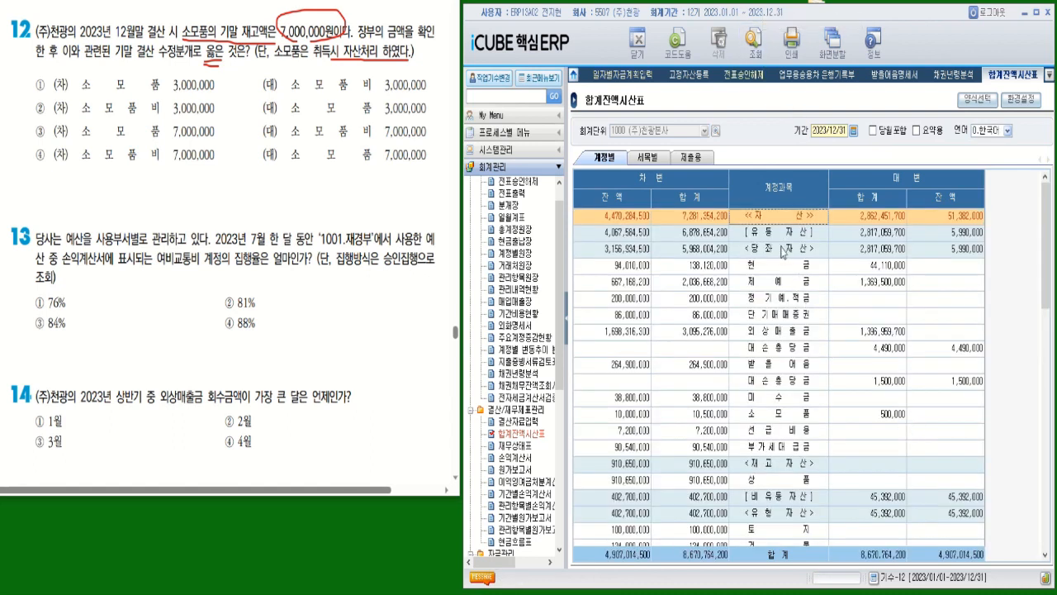
# Check the 소모품 debit balance in the trial balance, then underline and tick choice ② for question 12, circling 비.
pyautogui.click(779, 421)
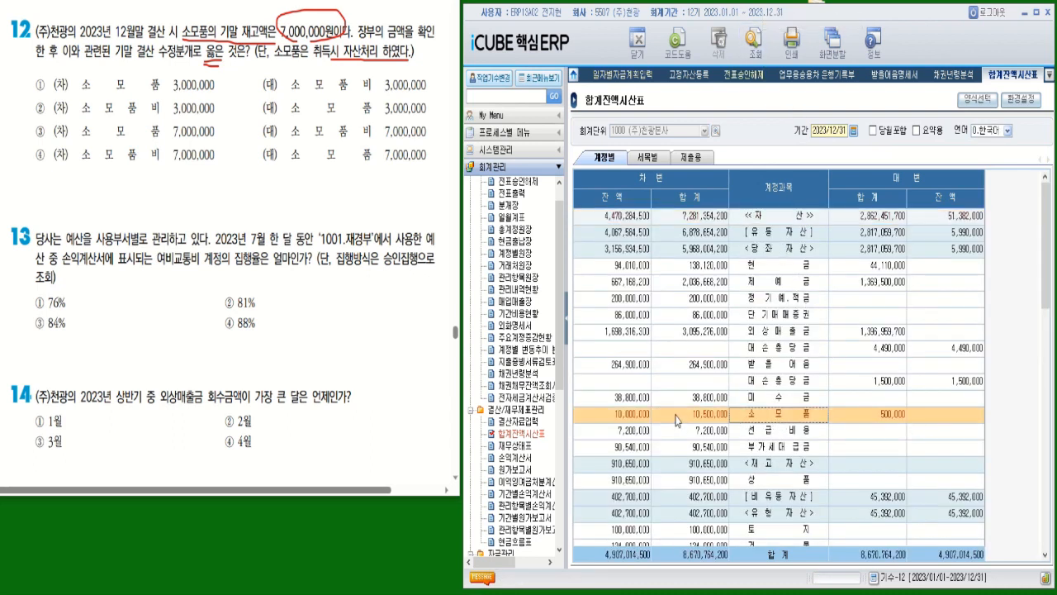
pyautogui.click(629, 417)
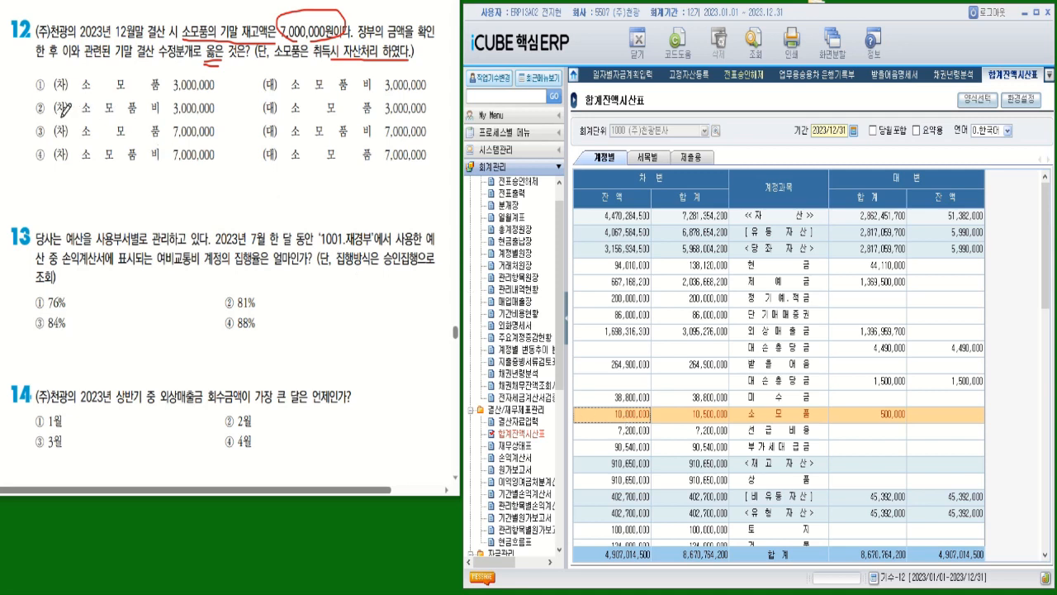
pyautogui.moveTo(61, 117); pyautogui.dragTo(430, 118)
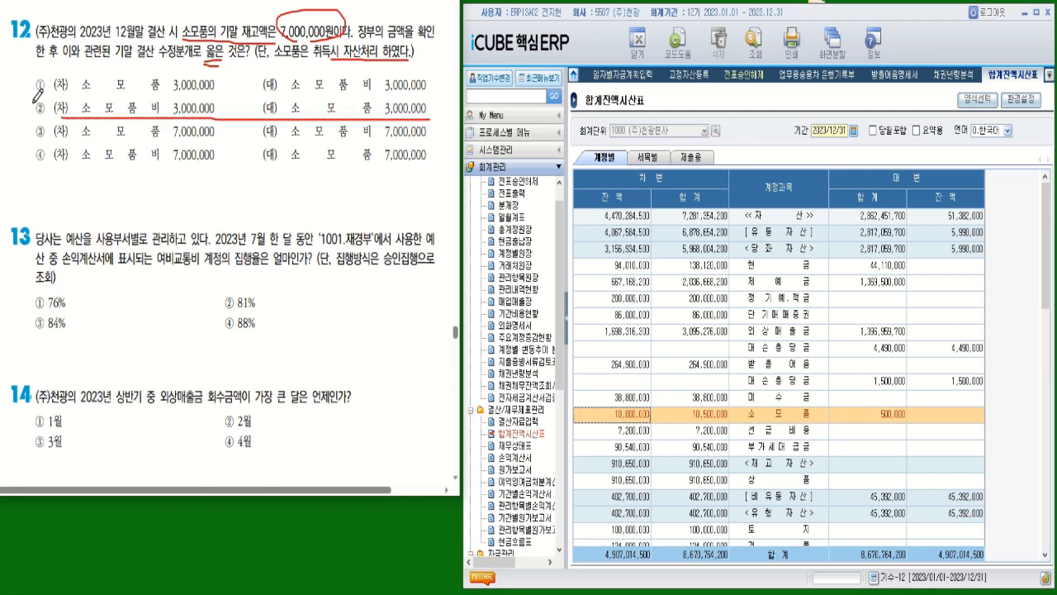
pyautogui.moveTo(22, 97)
pyautogui.mouseDown()
pyautogui.moveTo(40, 109)
pyautogui.moveTo(57, 78)
pyautogui.mouseUp()
pyautogui.moveTo(152, 98)
pyautogui.mouseDown()
pyautogui.moveTo(148, 116)
pyautogui.moveTo(169, 111)
pyautogui.moveTo(156, 117)
pyautogui.mouseUp()
# Mark question 13's conditions: budget by department, July, 1001.재경부, the 여비교통비 execution rate, and approved execution.
pyautogui.moveTo(104, 244); pyautogui.dragTo(152, 244)
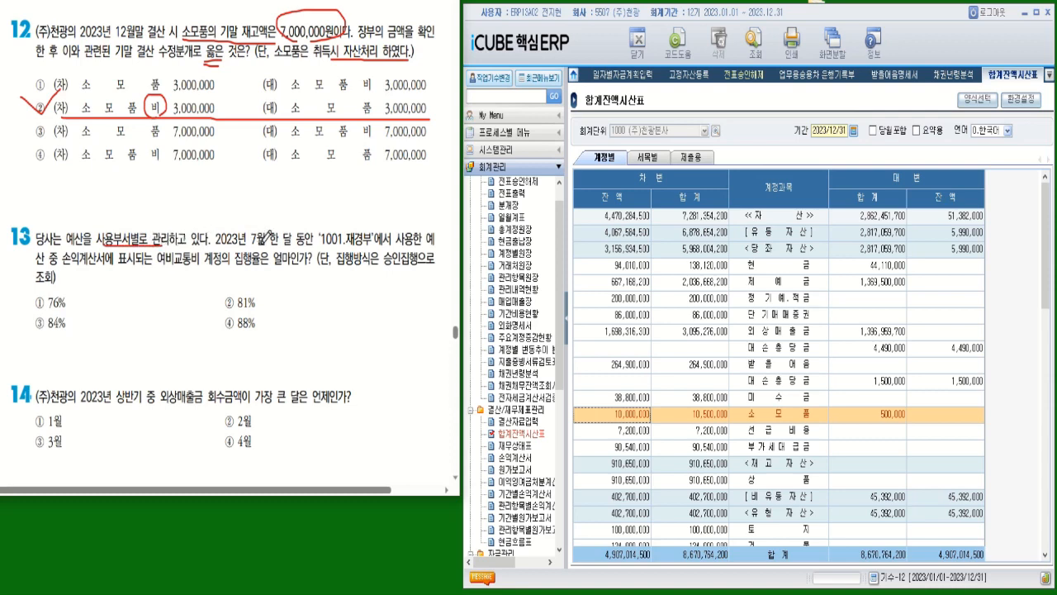
pyautogui.moveTo(261, 246); pyautogui.dragTo(264, 220)
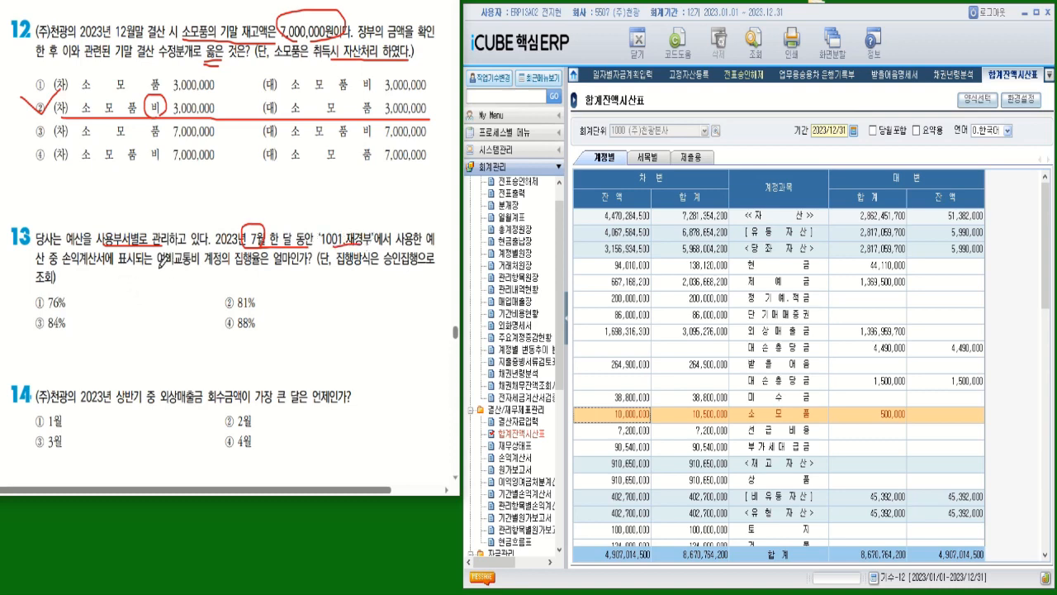
pyautogui.moveTo(157, 268)
pyautogui.mouseDown()
pyautogui.moveTo(237, 259)
pyautogui.moveTo(408, 270)
pyautogui.mouseUp()
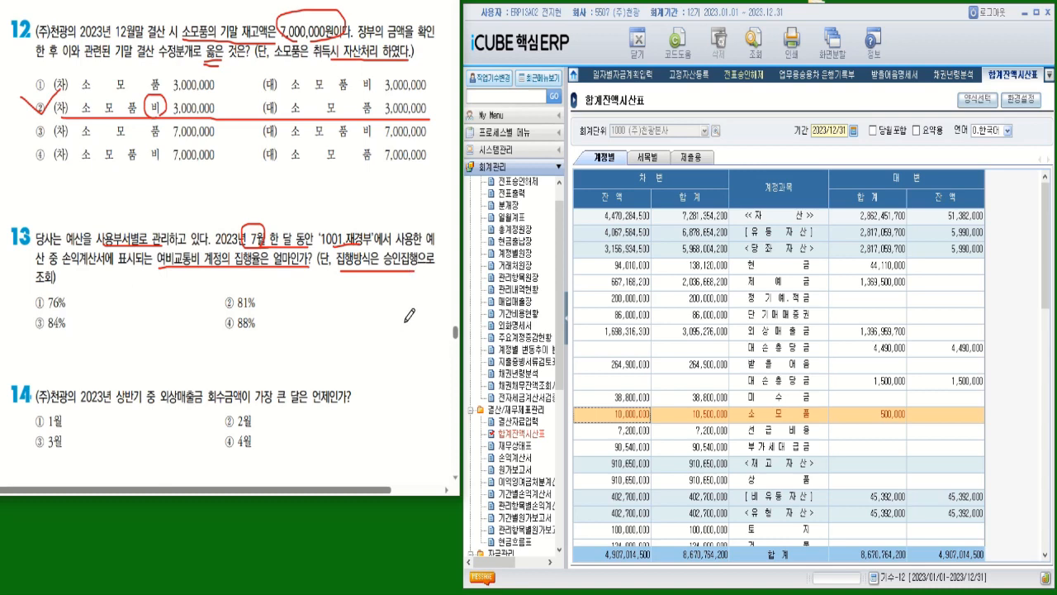
# Collapse the closing and voucher menu groups and open the budget performance report (예산실적현황) under 예산관리.
pyautogui.click(477, 411)
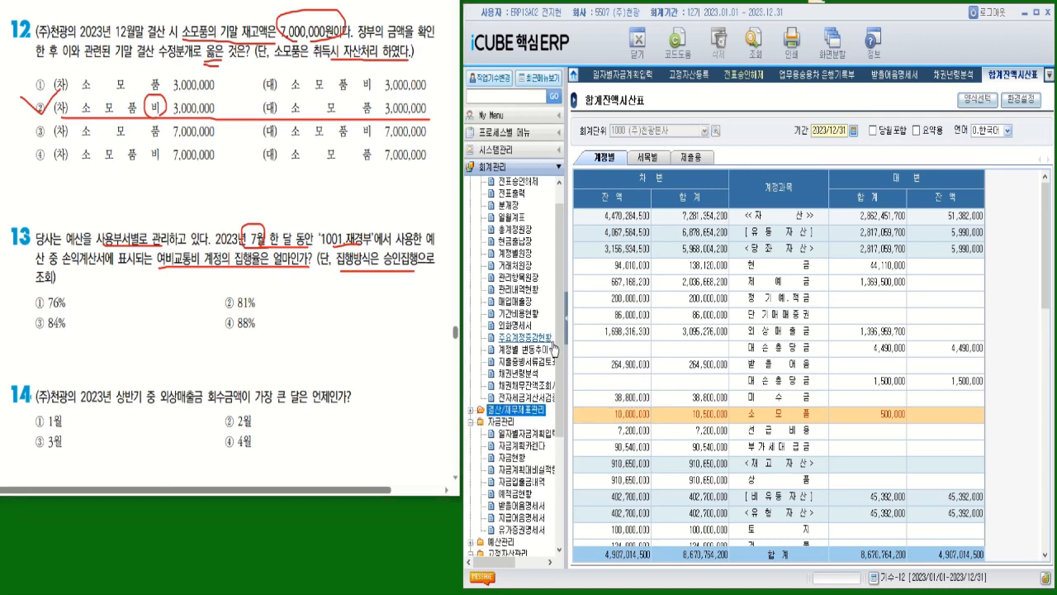
pyautogui.scroll(1, 512, 330)
pyautogui.click(472, 183)
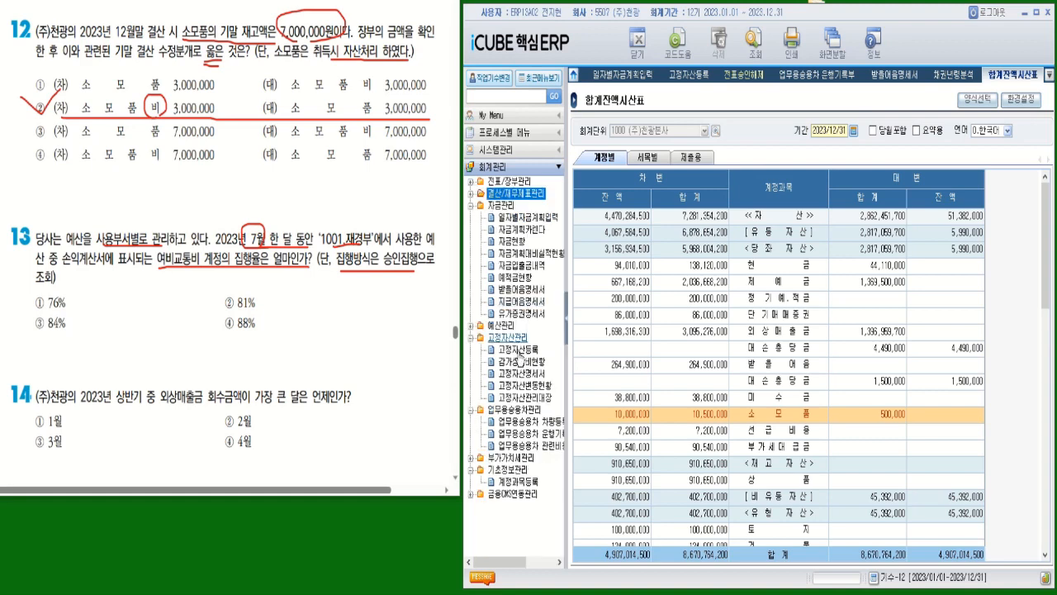
pyautogui.click(498, 327)
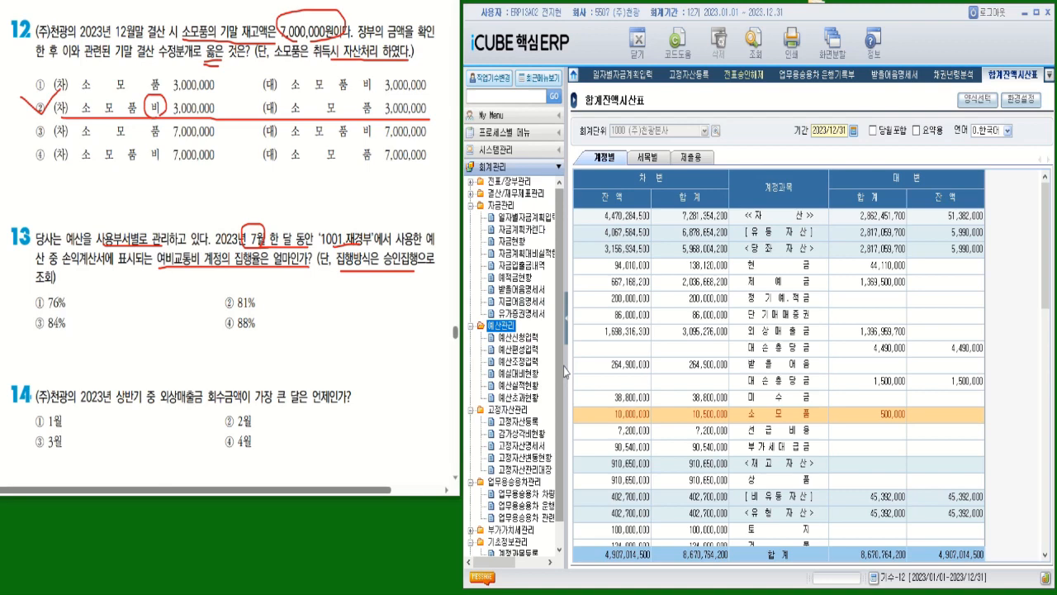
pyautogui.click(521, 385)
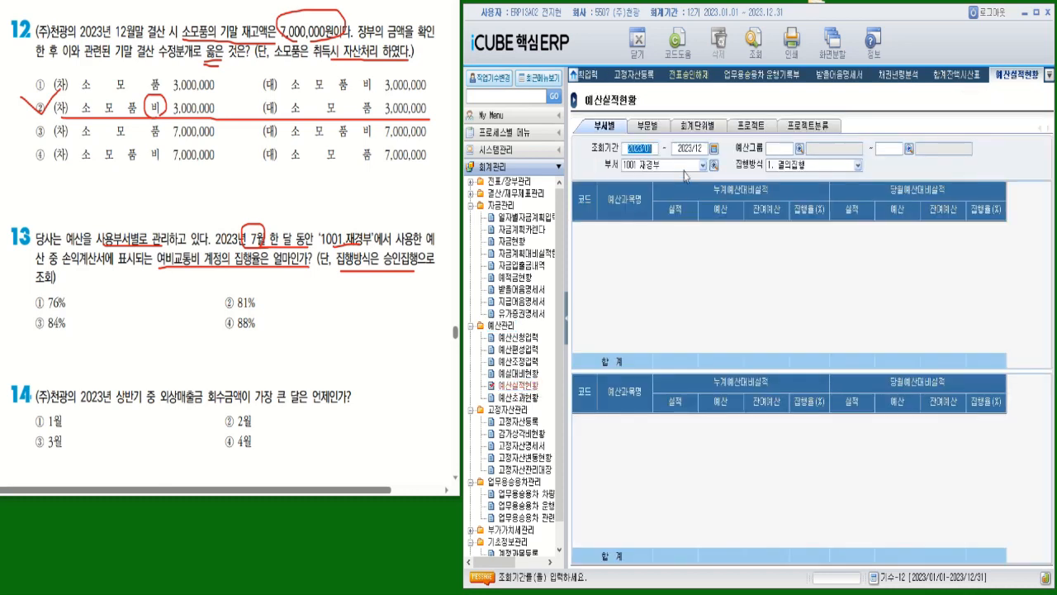
# Query department 1001 재경부's budget performance for 2023/07 to 2023/07 with execution method 2. 승인집행.
pyautogui.write('202307')
pyautogui.press('Return')
pyautogui.write('202307')
pyautogui.press('Return')
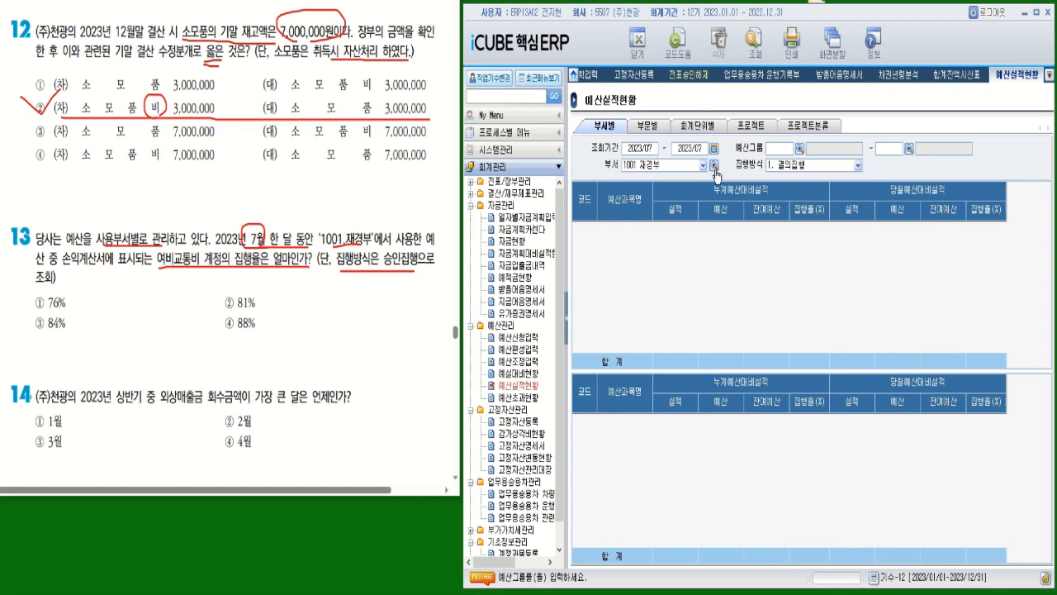
pyautogui.click(808, 166)
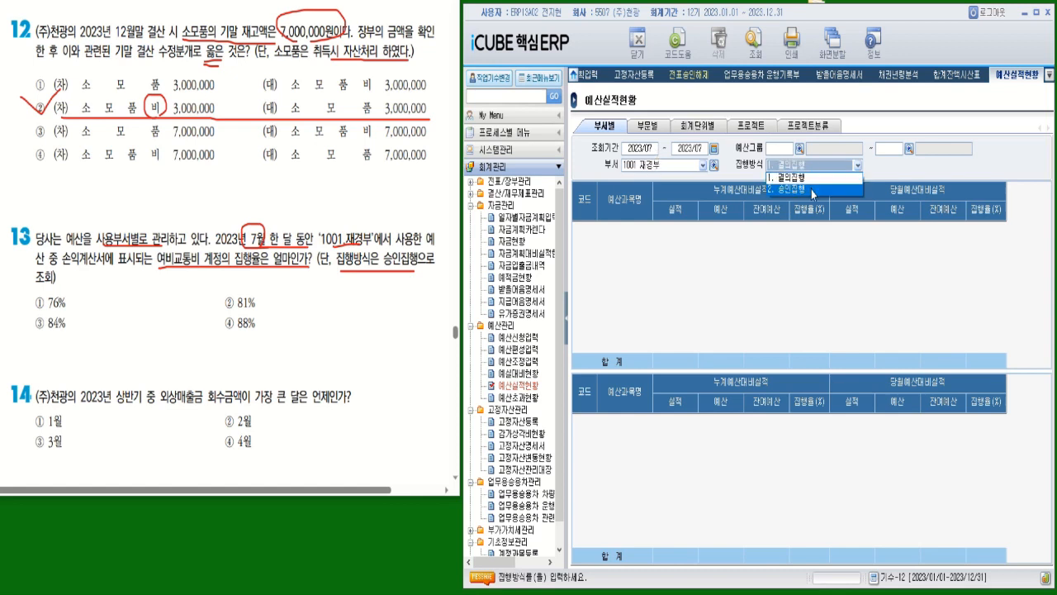
pyautogui.click(810, 190)
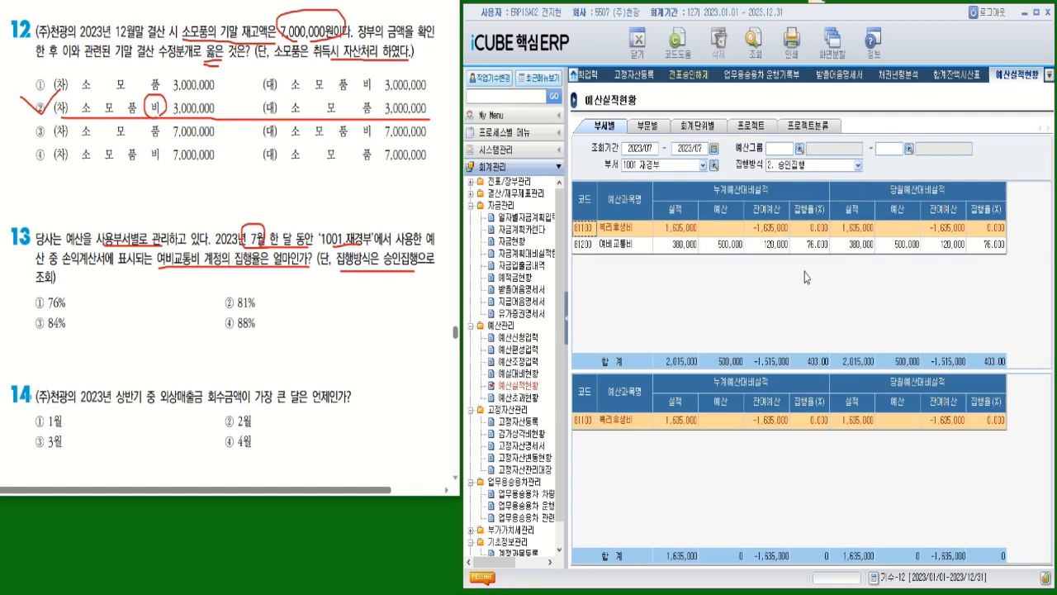
# Check the execution rate of 여비교통비 in the budget report and tick choice ① 76% for question 13.
pyautogui.click(609, 248)
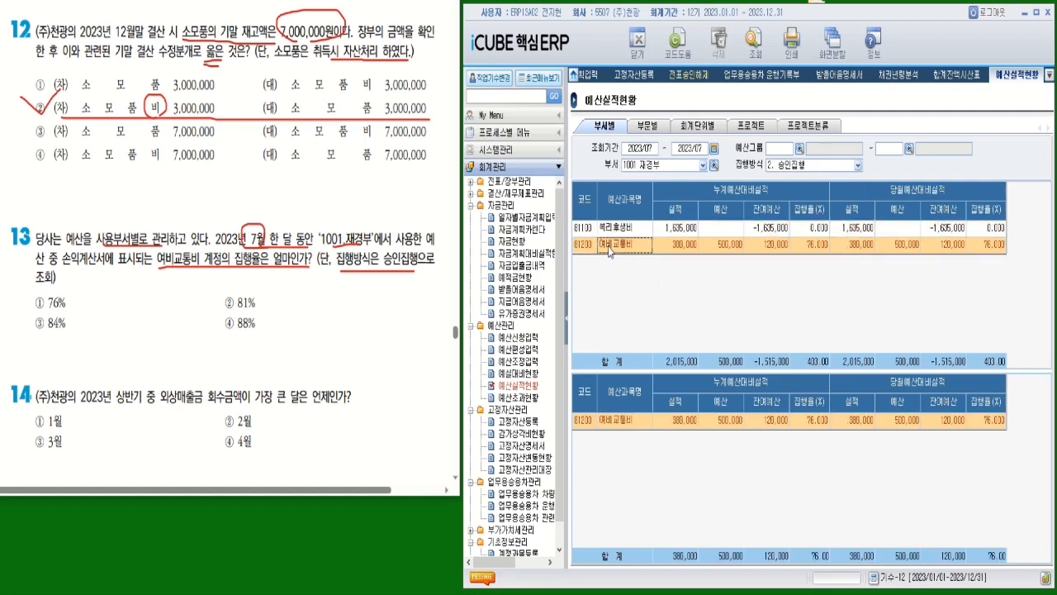
pyautogui.click(821, 251)
pyautogui.moveTo(28, 287)
pyautogui.mouseDown()
pyautogui.moveTo(41, 305)
pyautogui.moveTo(61, 291)
pyautogui.mouseUp()
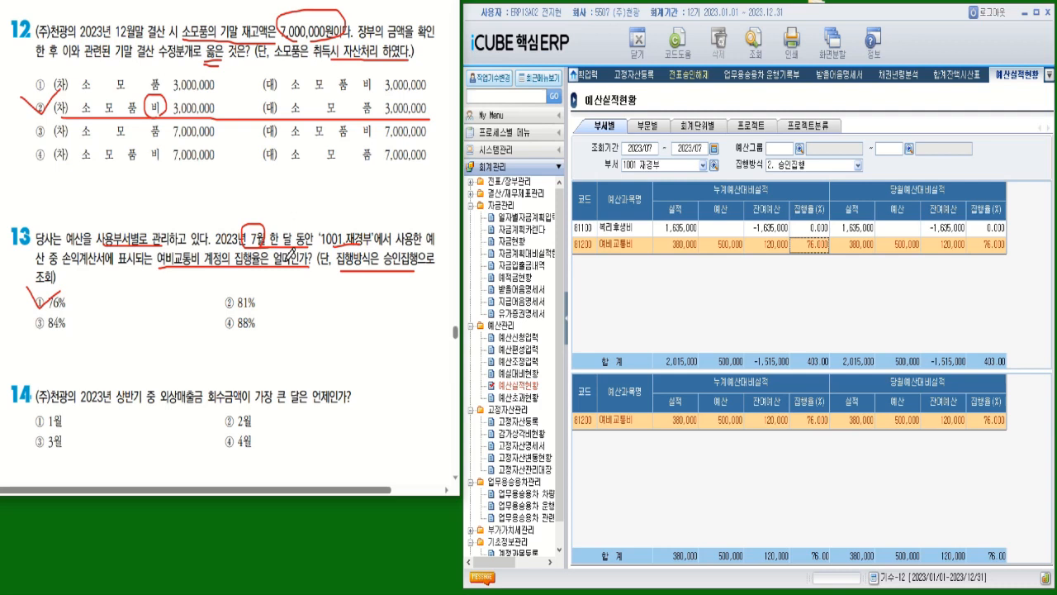
# Mark question 14's conditions (상반기, 외상매출금 회수금액, 가장 큰 달) and open the general ledger (총계정원장) under 전표/장부관리.
pyautogui.moveTo(152, 405)
pyautogui.mouseDown()
pyautogui.moveTo(140, 370)
pyautogui.moveTo(147, 401)
pyautogui.moveTo(332, 405)
pyautogui.moveTo(276, 406)
pyautogui.moveTo(273, 379)
pyautogui.moveTo(338, 365)
pyautogui.moveTo(351, 401)
pyautogui.mouseUp()
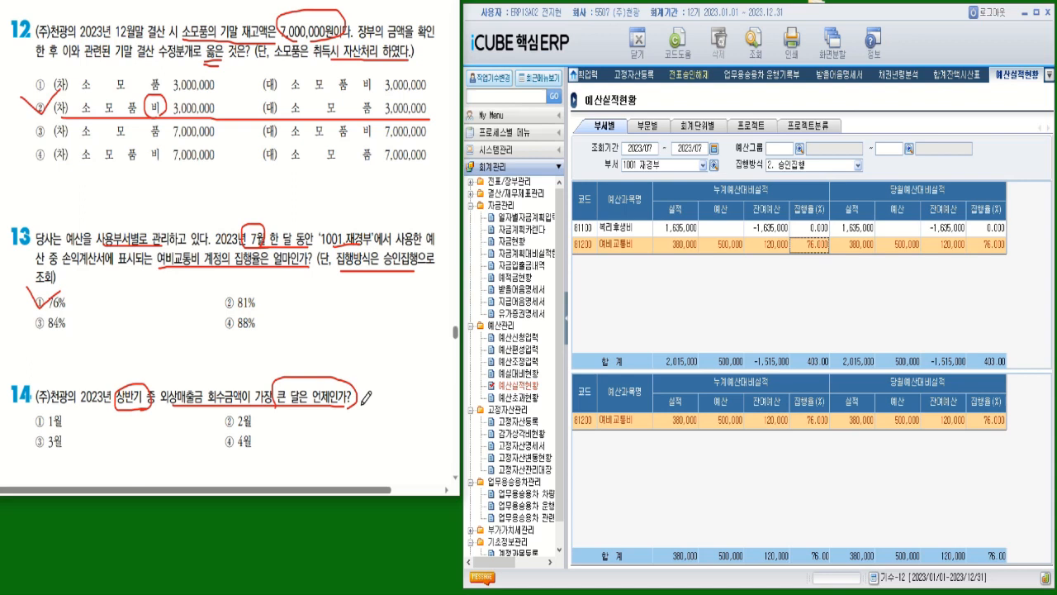
pyautogui.click(527, 184)
pyautogui.doubleClick(517, 184)
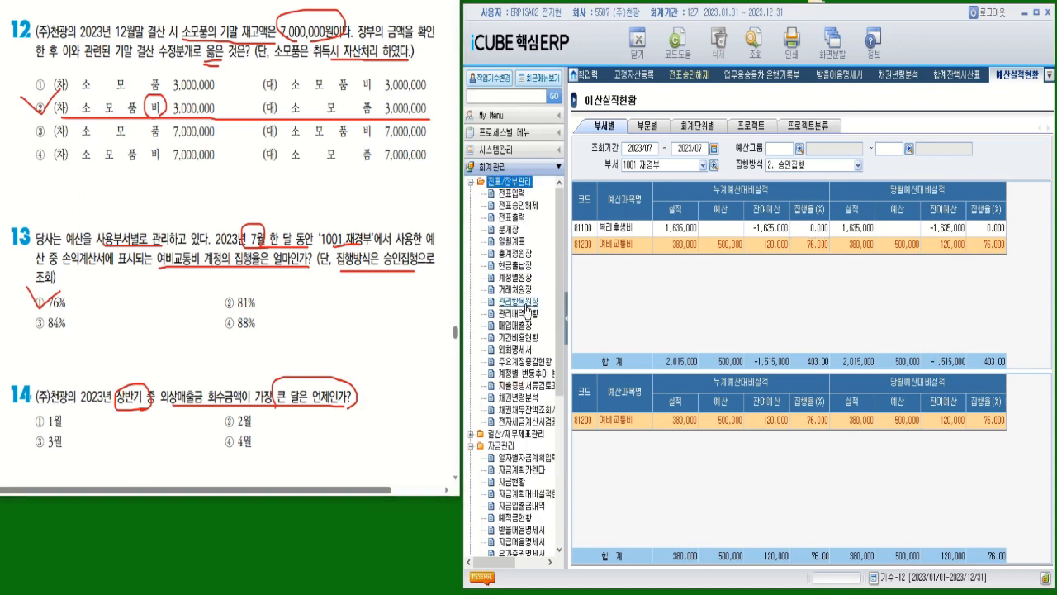
pyautogui.click(512, 254)
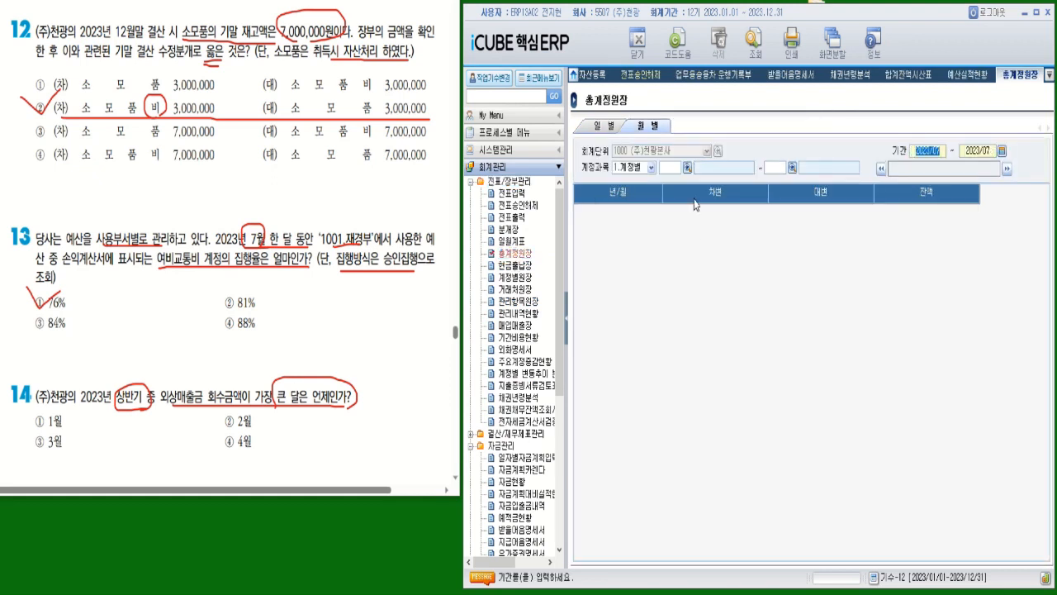
# Query the monthly general ledger of account 10800 외상매출금 for the first half, 2023/01 to 2023/06.
pyautogui.click(1002, 152)
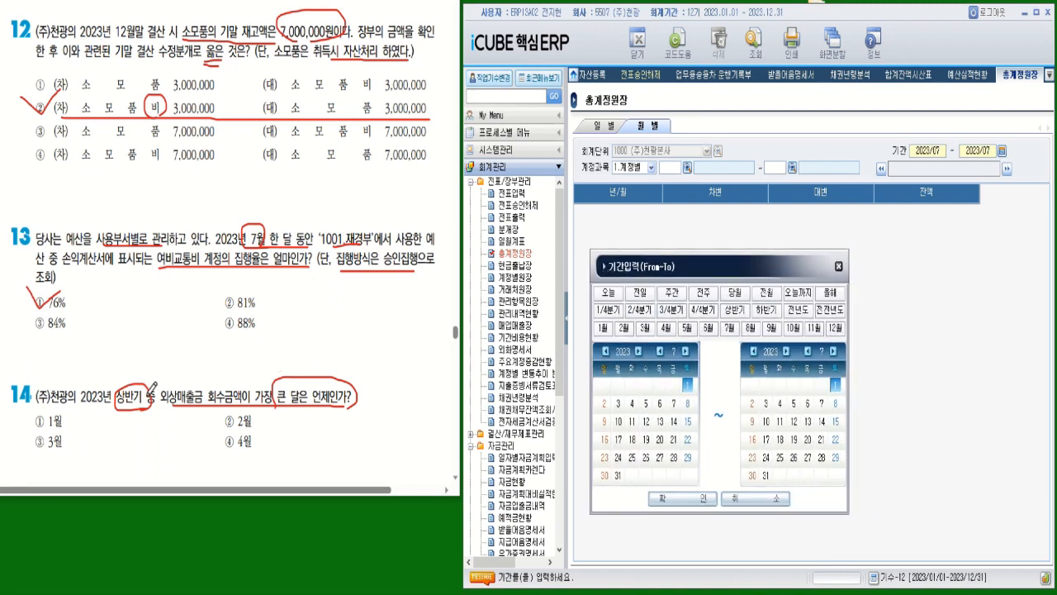
pyautogui.click(733, 312)
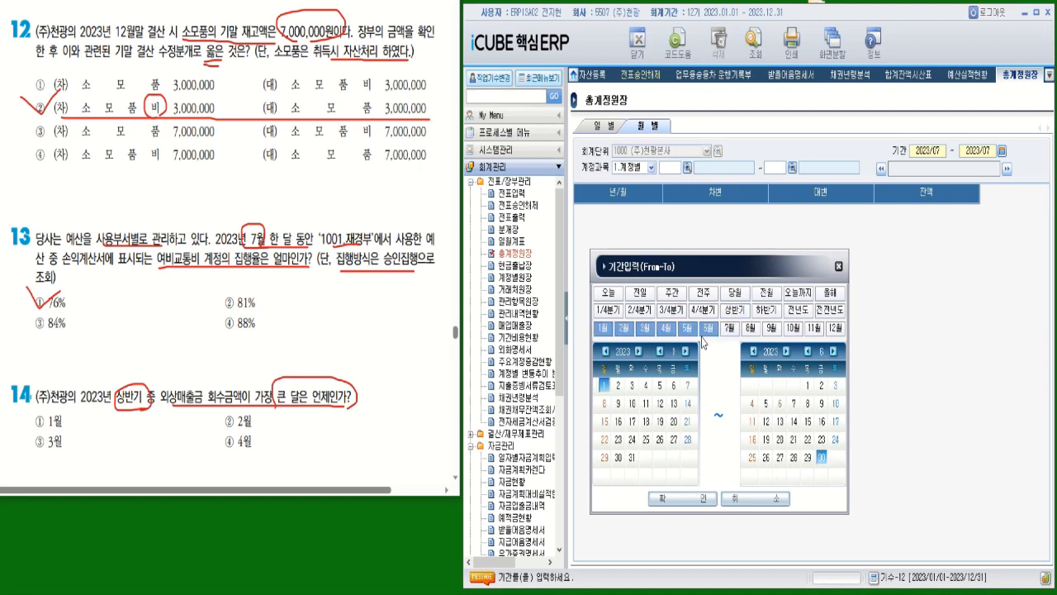
pyautogui.click(696, 501)
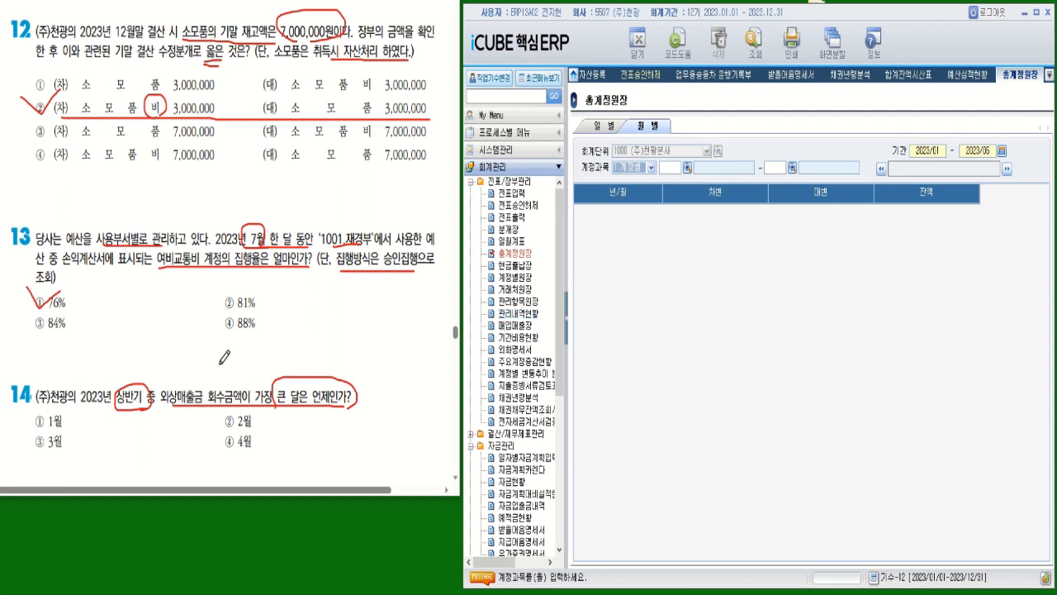
pyautogui.click(674, 169)
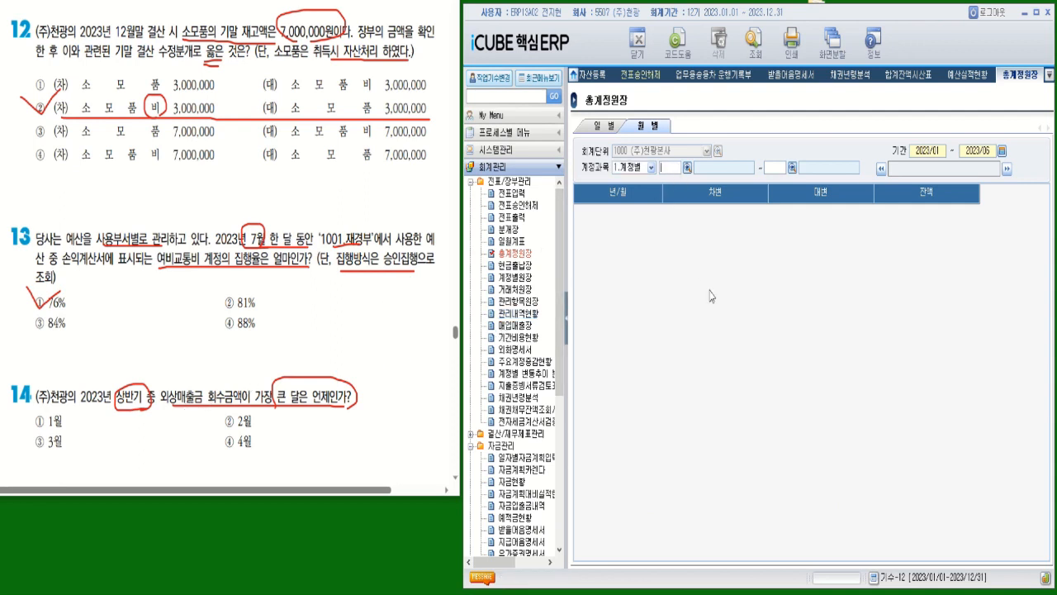
pyautogui.write('100')
pyautogui.press('Return')
pyautogui.press('Return')
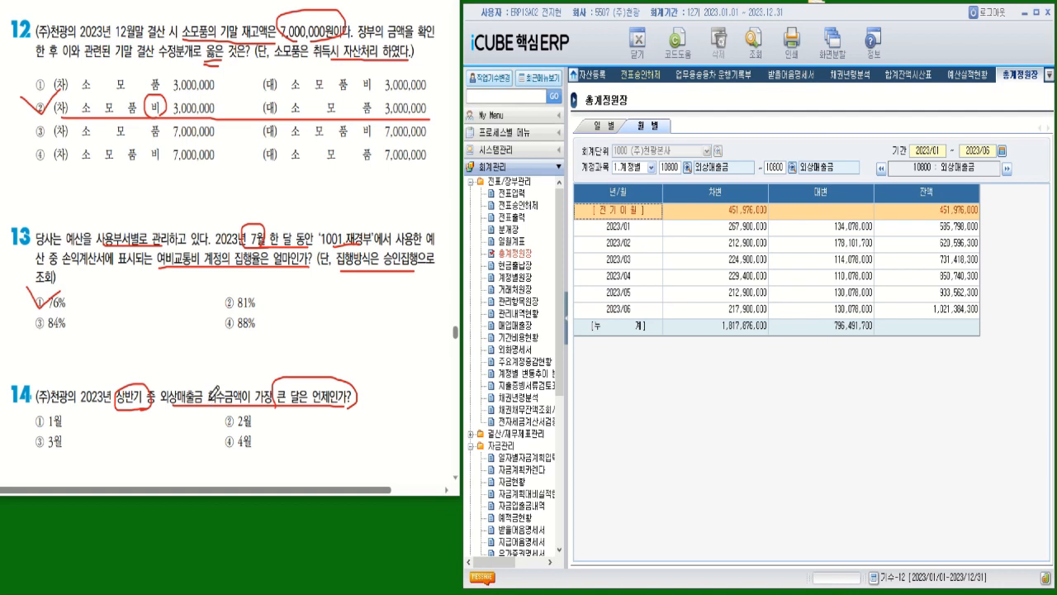
# Note 대변 beside 회수금액, compare the monthly credit amounts in the ledger, and tick choice ② 2월 for question 14.
pyautogui.moveTo(207, 403)
pyautogui.mouseDown()
pyautogui.moveTo(239, 383)
pyautogui.moveTo(242, 403)
pyautogui.moveTo(262, 370)
pyautogui.moveTo(269, 385)
pyautogui.moveTo(297, 340)
pyautogui.moveTo(289, 376)
pyautogui.moveTo(300, 375)
pyautogui.mouseUp()
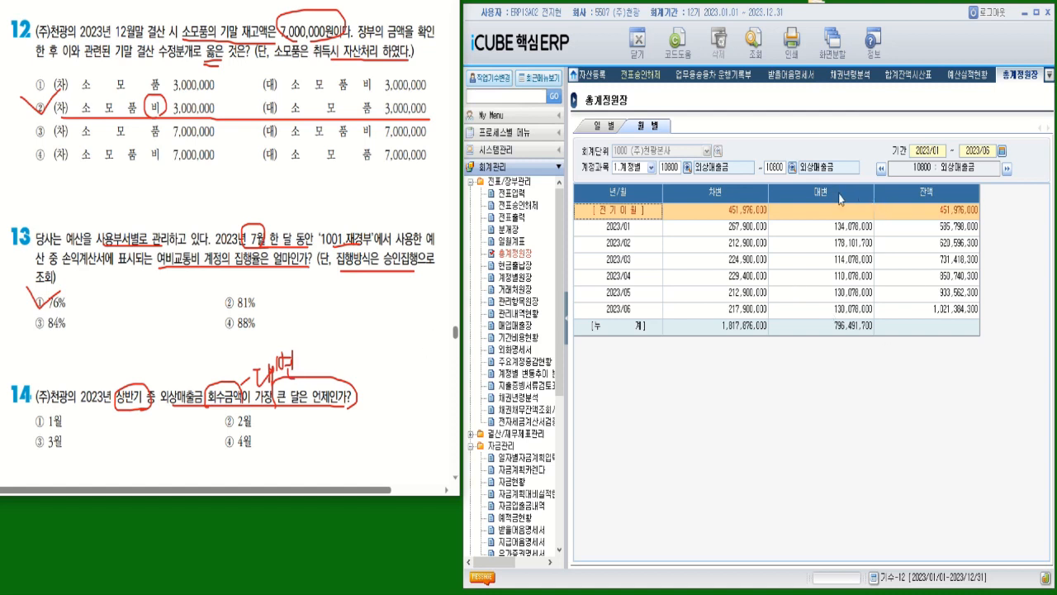
pyautogui.click(845, 248)
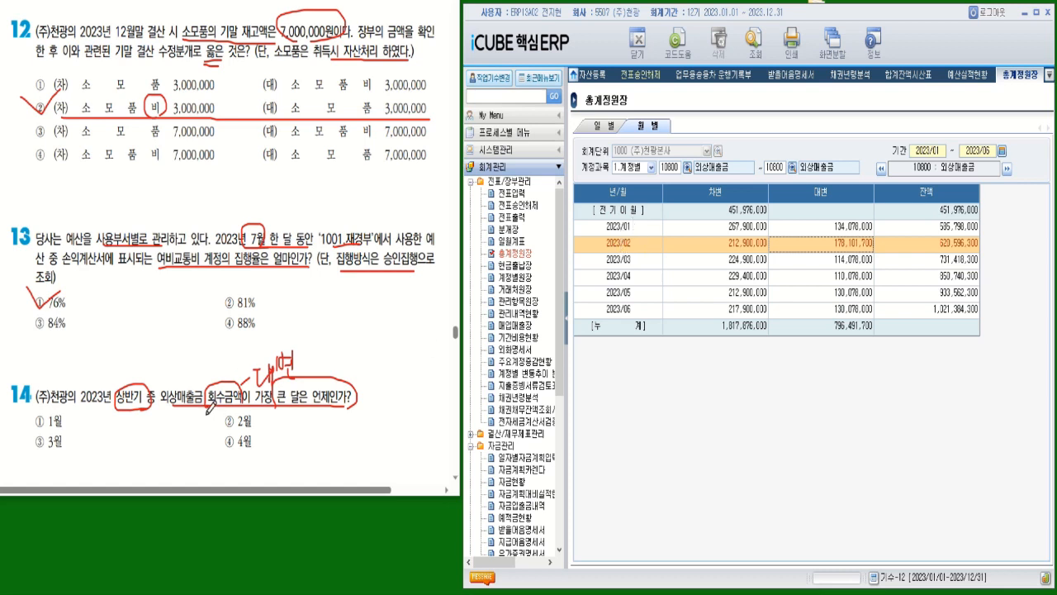
pyautogui.moveTo(226, 412)
pyautogui.mouseDown()
pyautogui.moveTo(235, 426)
pyautogui.moveTo(251, 400)
pyautogui.mouseUp()
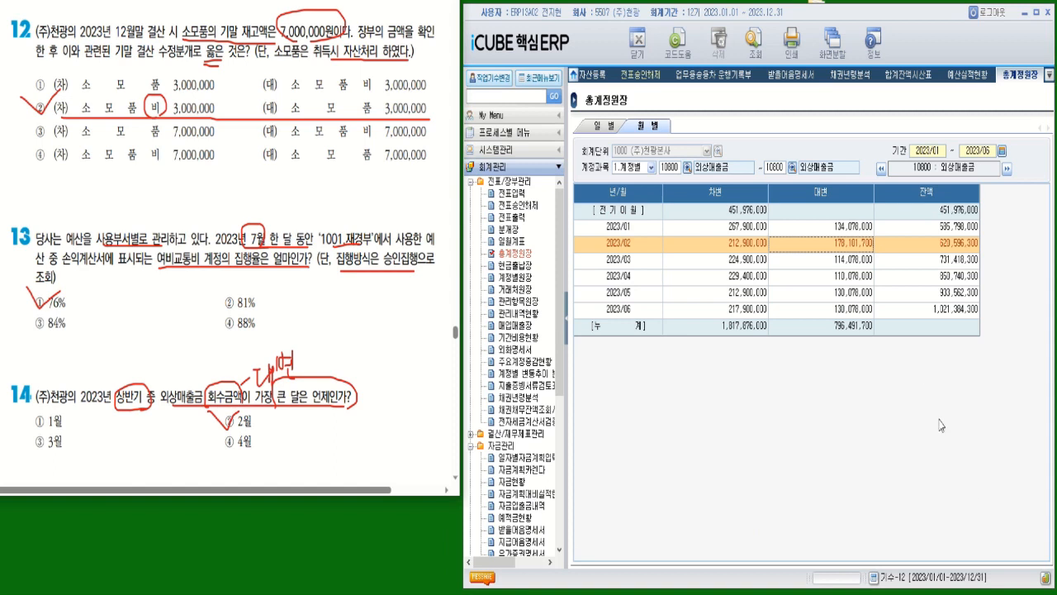
pyautogui.click(855, 277)
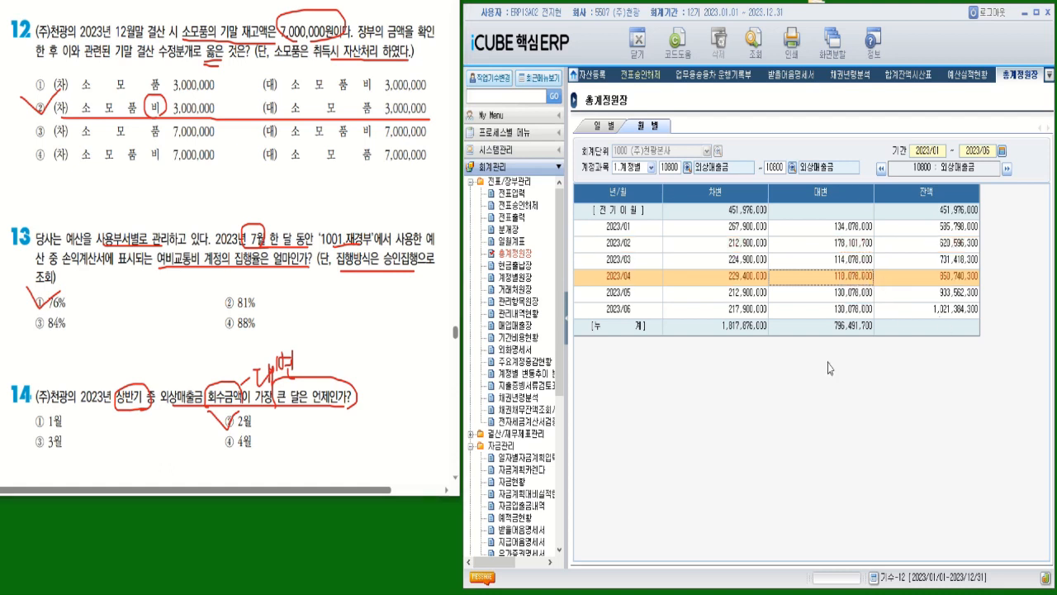
pyautogui.click(854, 244)
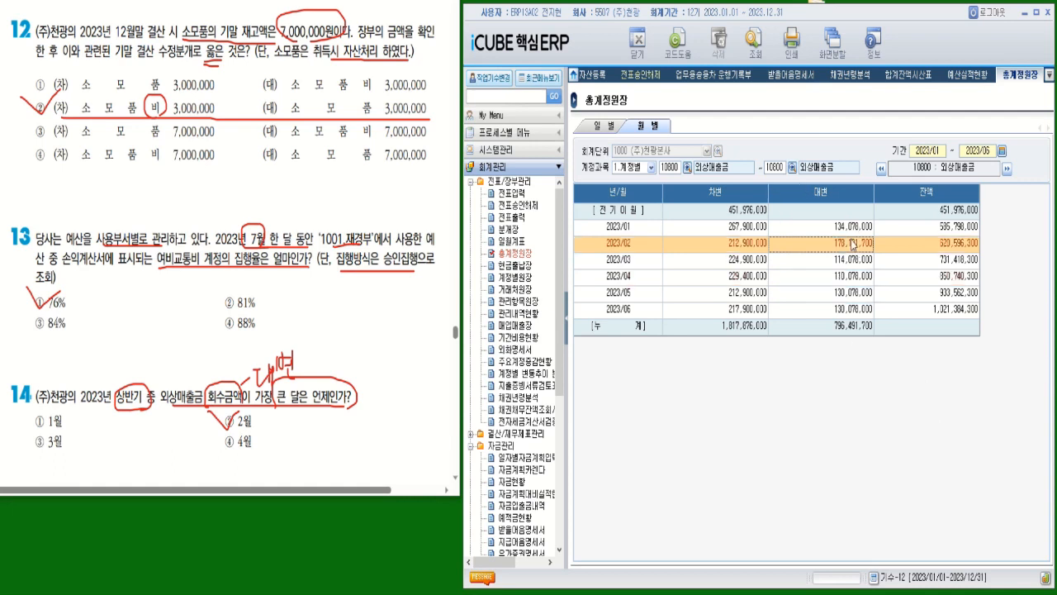
pyautogui.press('ctrl')
pyautogui.press('ctrl')
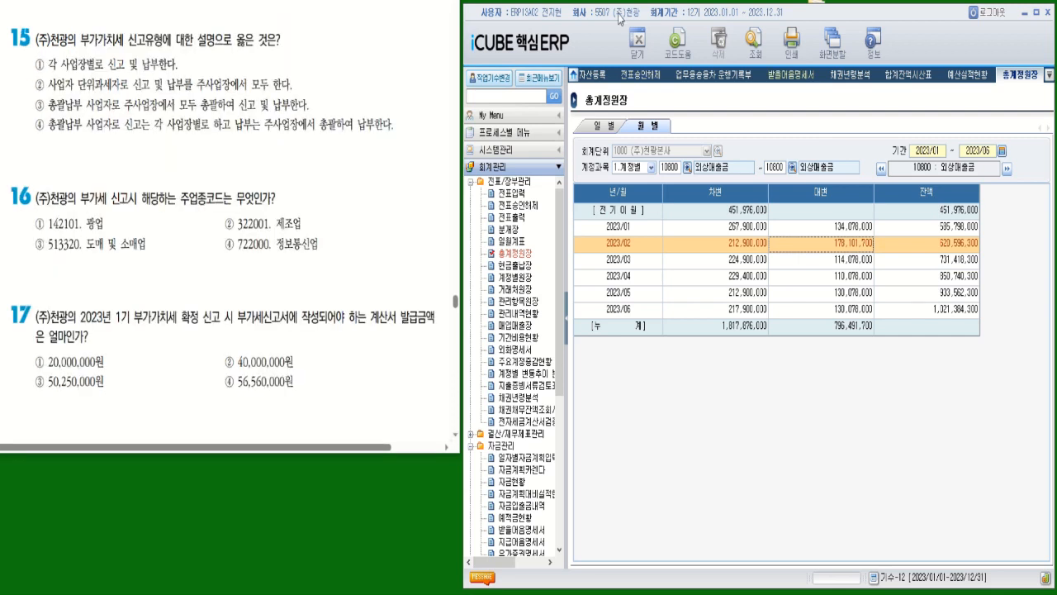
# Search 시스템환경설정 for 부가 to check the VAT filing type, and strike out choice ② of question 15.
pyautogui.moveTo(260, 51)
pyautogui.mouseDown()
pyautogui.moveTo(231, 33)
pyautogui.moveTo(260, 51)
pyautogui.mouseUp()
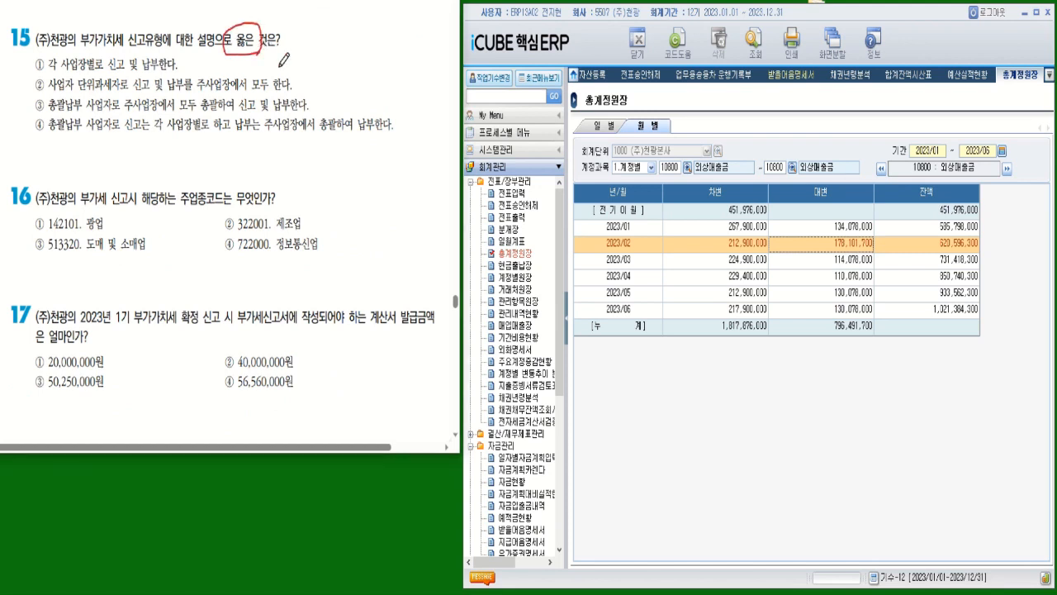
pyautogui.click(511, 155)
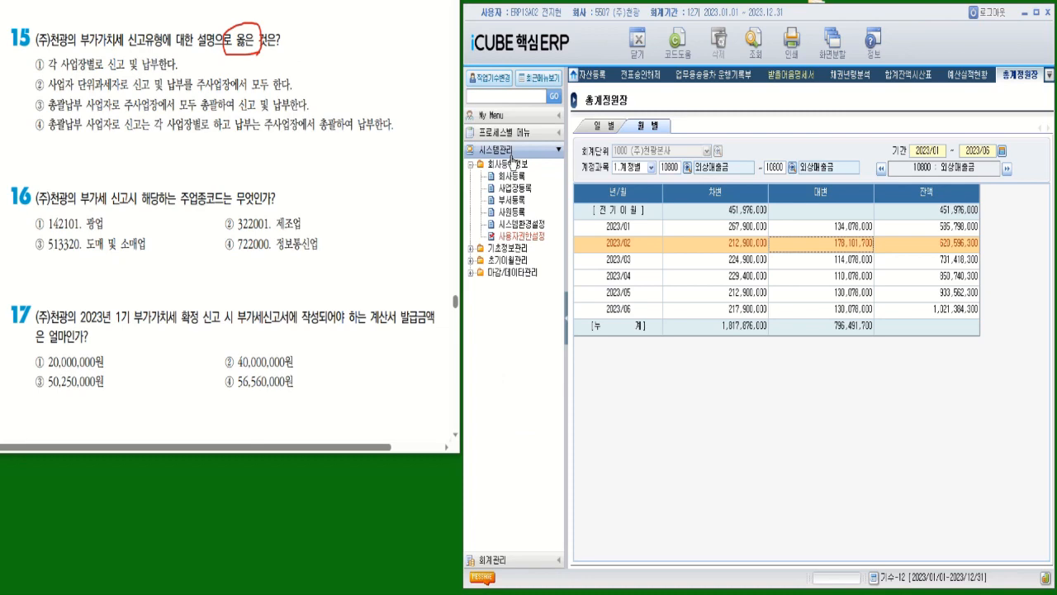
pyautogui.click(531, 226)
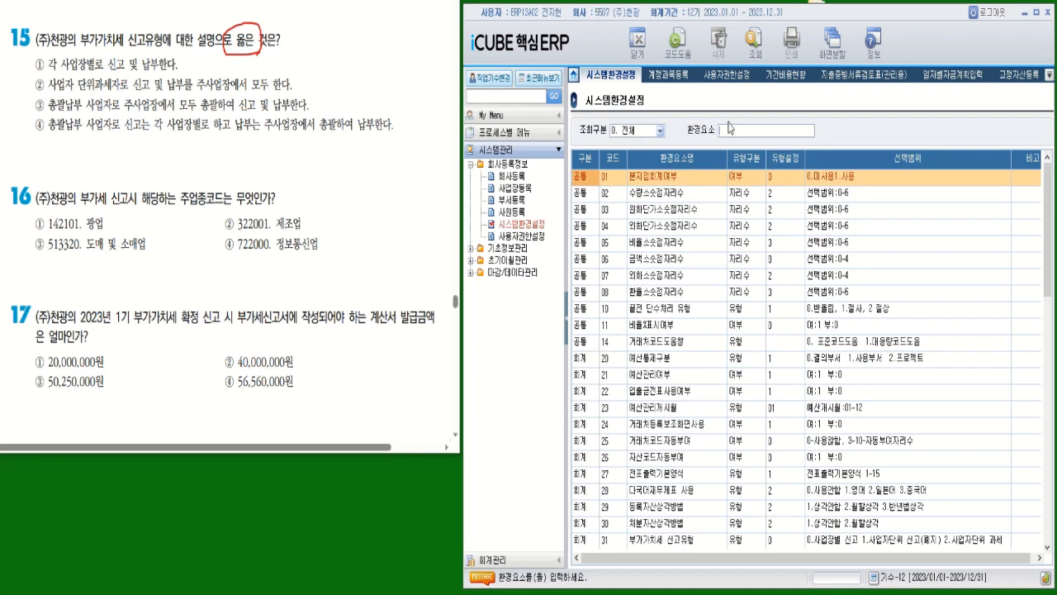
pyautogui.write('부가')
pyautogui.press('Return')
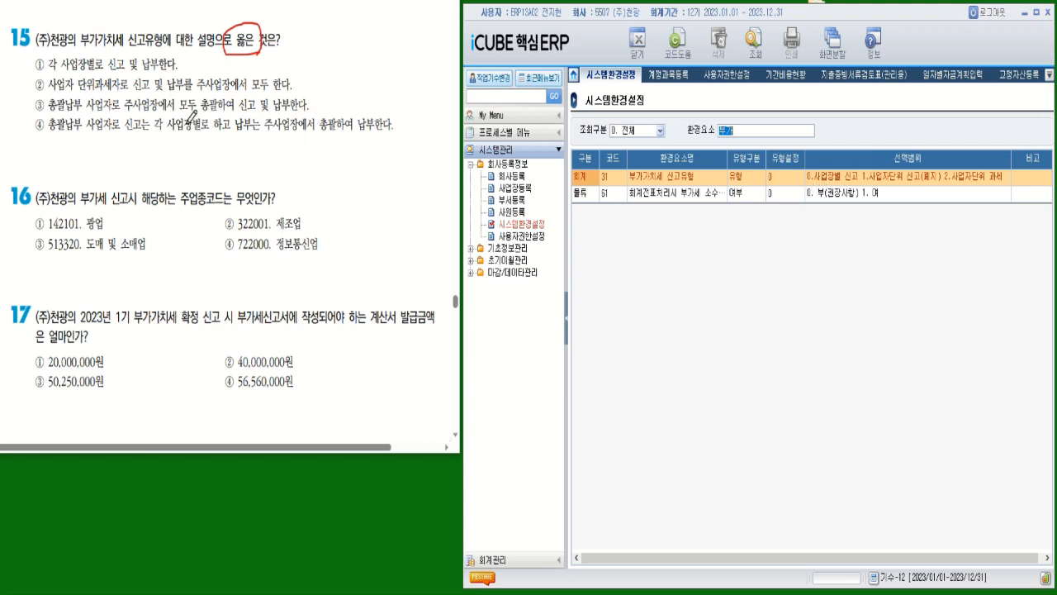
pyautogui.moveTo(34, 89); pyautogui.dragTo(56, 70)
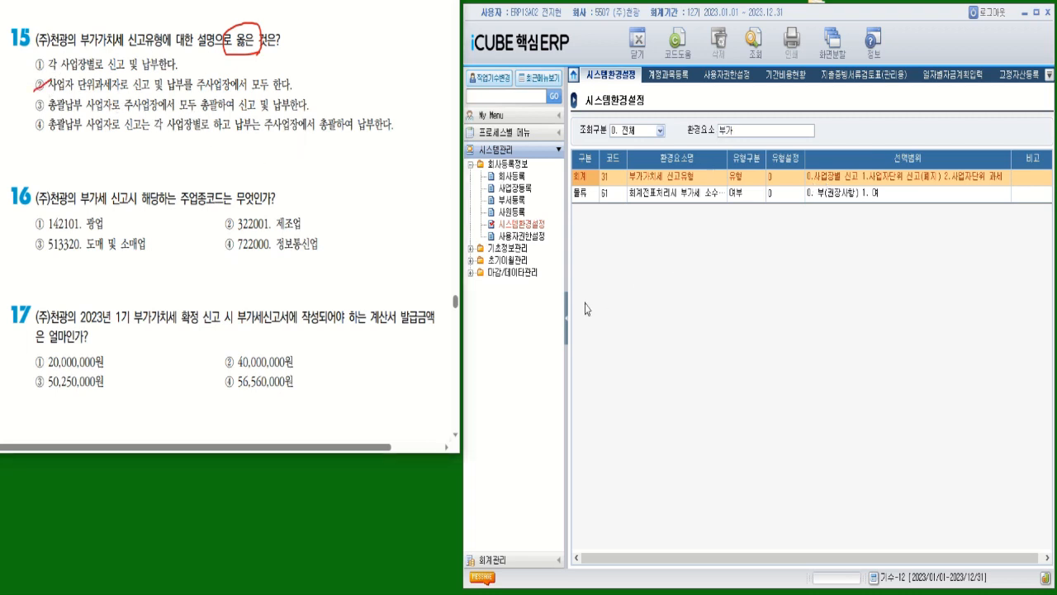
# Open the consolidated-payment workplace registration (주(총괄납부)사업장등록) from 사업장등록 with 1000 (주)천광본사 selected.
pyautogui.click(526, 188)
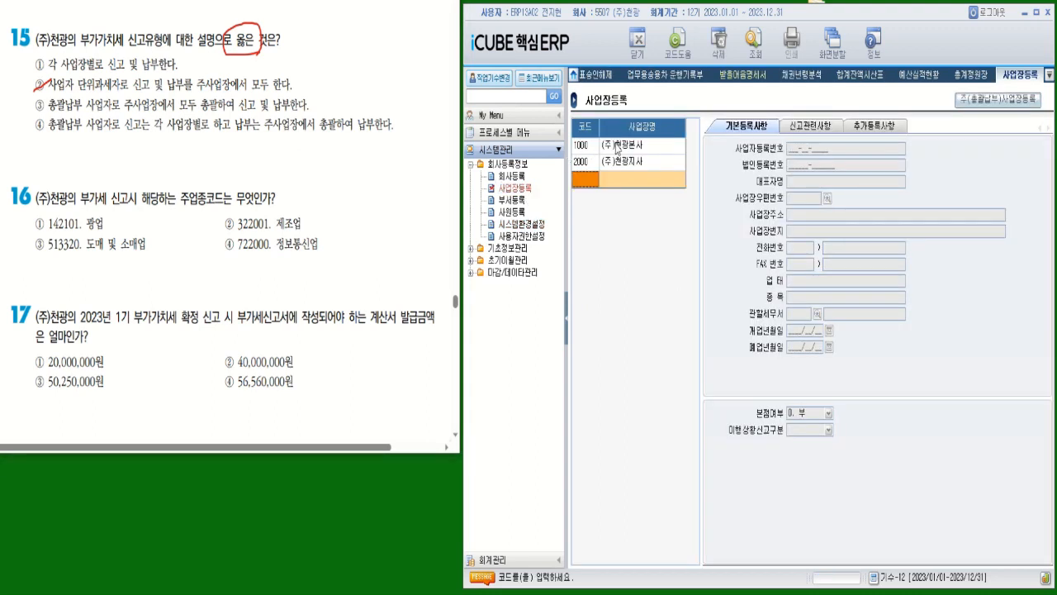
pyautogui.click(616, 147)
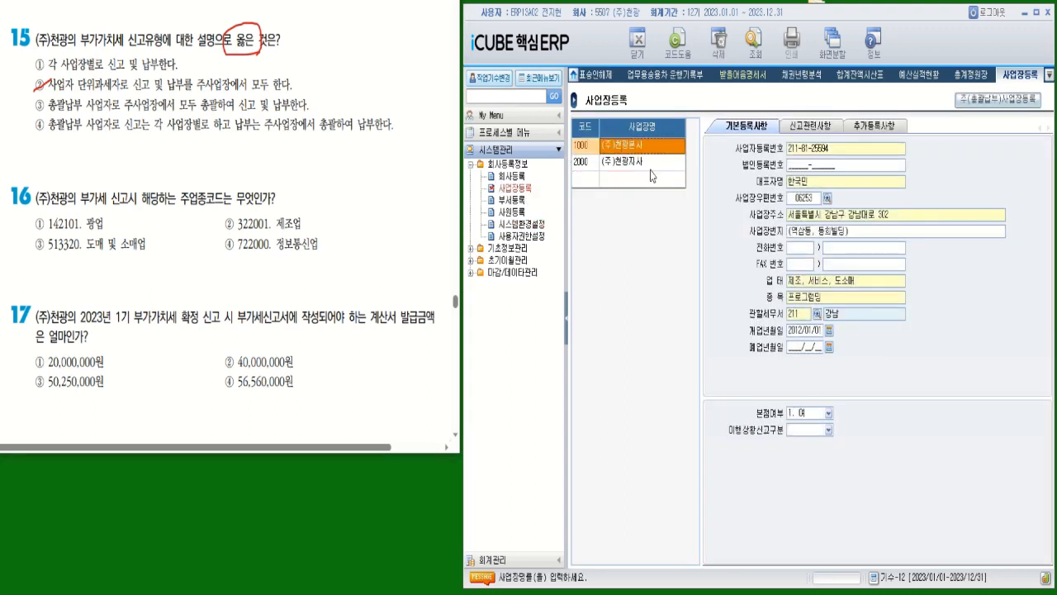
pyautogui.click(1009, 100)
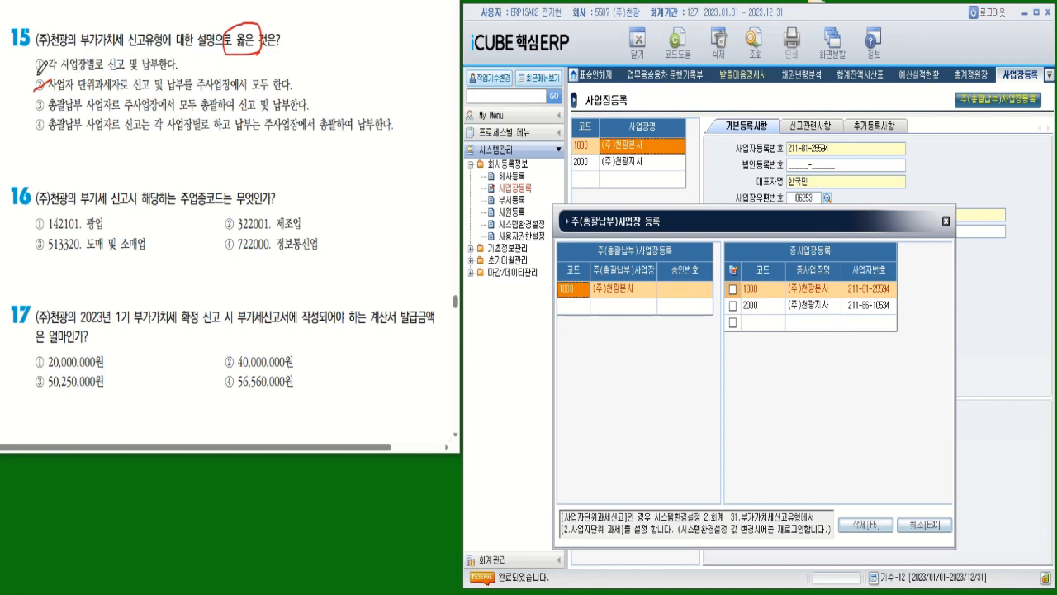
# Strike out choices ① and ③ of question 15, then circle and underline choice ④ as the answer.
pyautogui.moveTo(27, 73); pyautogui.dragTo(63, 57)
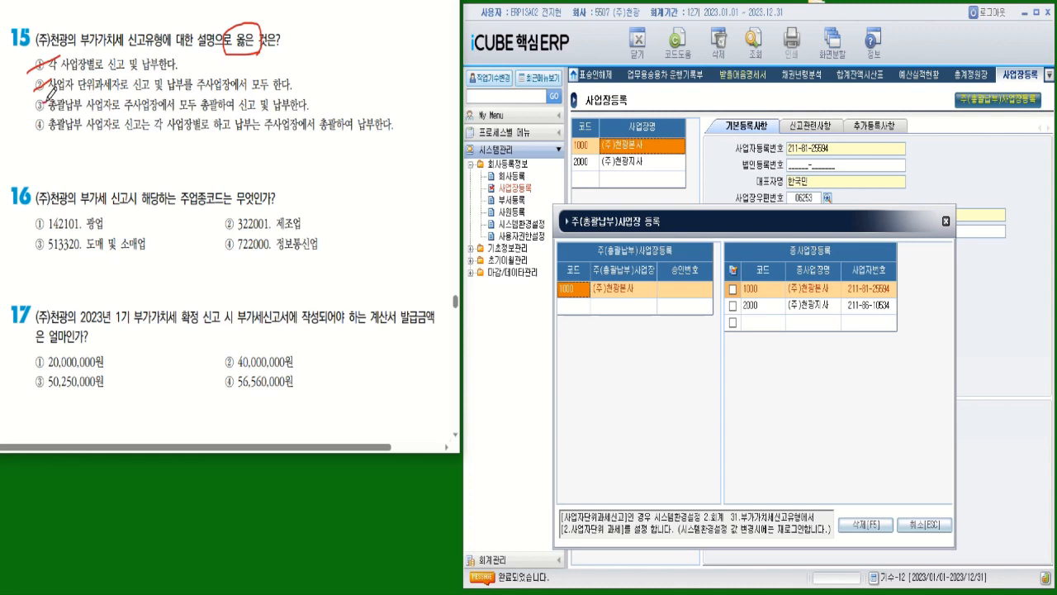
pyautogui.moveTo(44, 97); pyautogui.dragTo(18, 120)
pyautogui.moveTo(38, 138)
pyautogui.mouseDown()
pyautogui.moveTo(42, 125)
pyautogui.moveTo(58, 138)
pyautogui.moveTo(396, 130)
pyautogui.mouseUp()
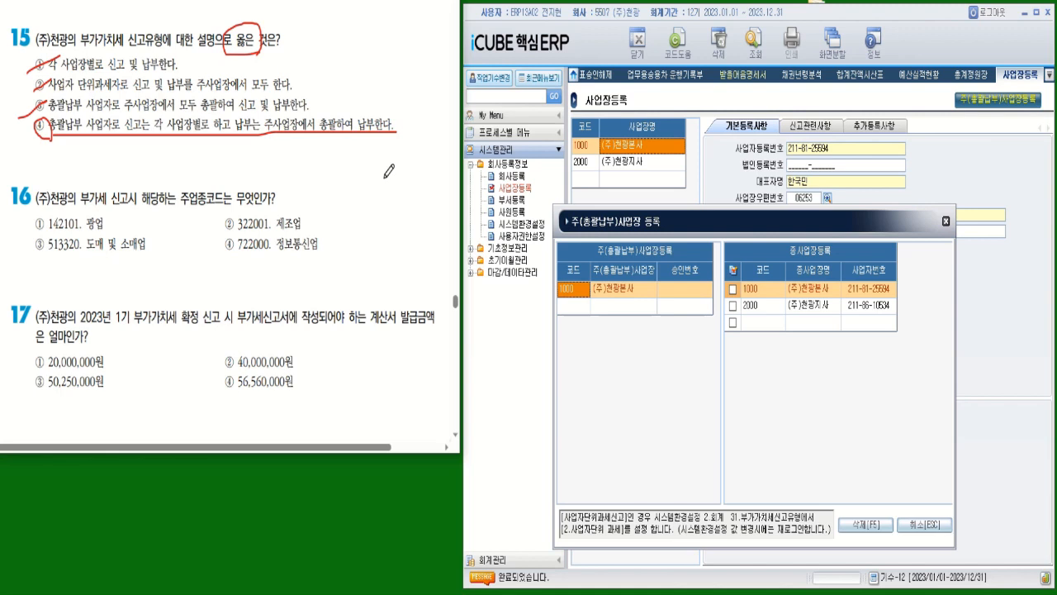
# Check the head office's 주업종코드 under 신고관련사항 and tick choice ④ 722000. 정보통신업 for question 16.
pyautogui.click(946, 220)
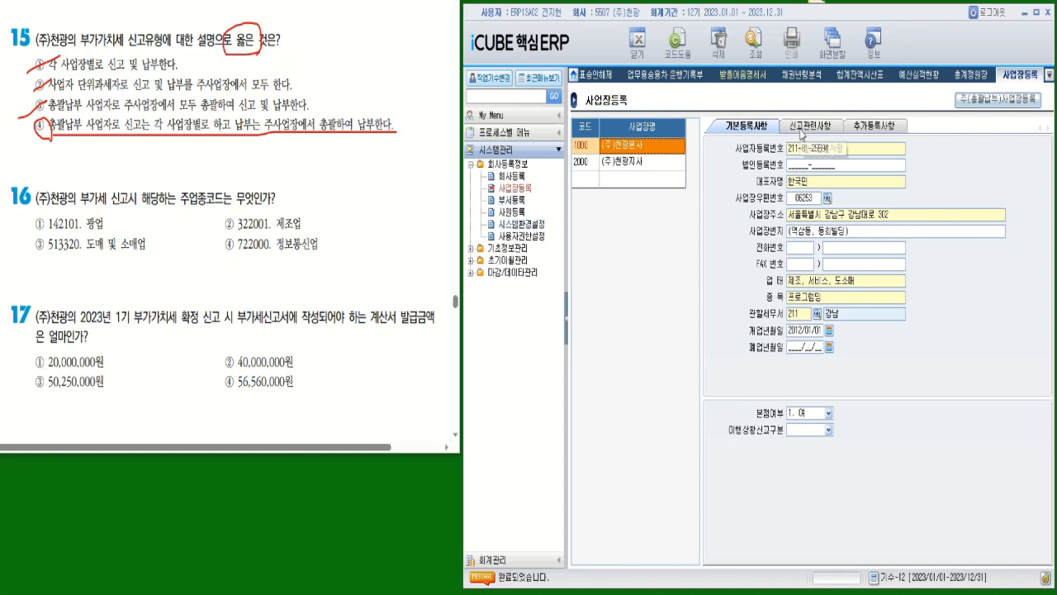
pyautogui.click(800, 125)
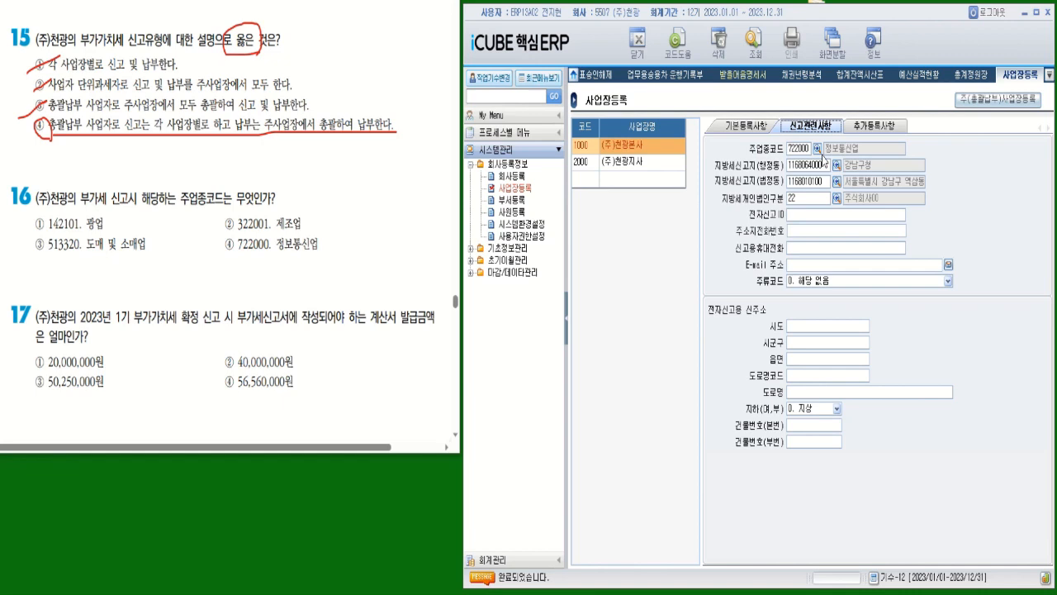
pyautogui.moveTo(220, 230)
pyautogui.mouseDown()
pyautogui.moveTo(228, 245)
pyautogui.moveTo(235, 236)
pyautogui.moveTo(325, 256)
pyautogui.mouseUp()
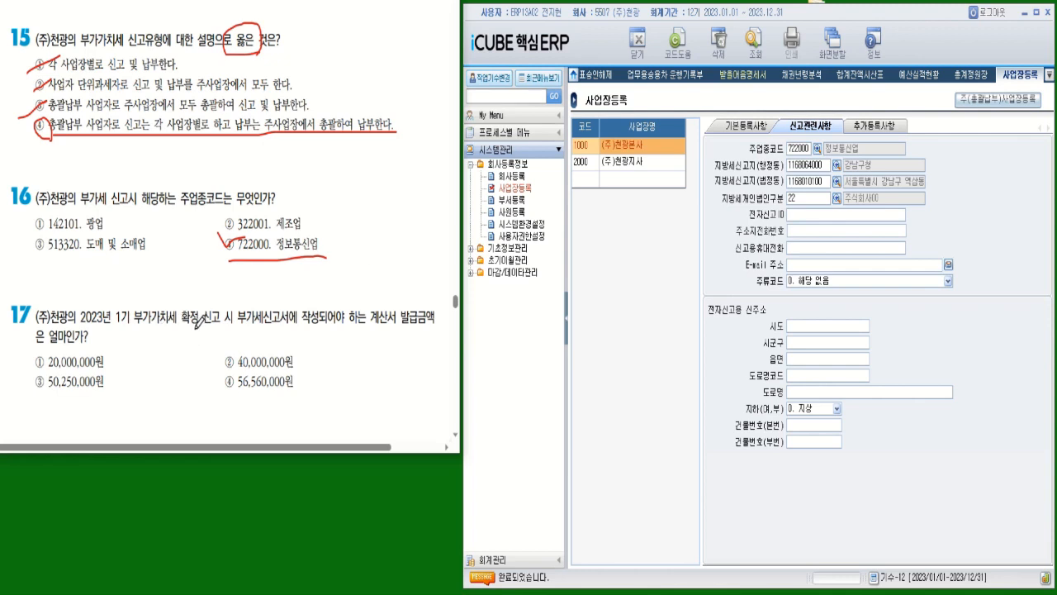
# Mark question 17's conditions: underline 확정 신고 시, note 4-6 above it, circle 계산서 발급금액, and underline the closing question.
pyautogui.moveTo(181, 328); pyautogui.dragTo(231, 327)
pyautogui.moveTo(187, 284)
pyautogui.mouseDown()
pyautogui.moveTo(187, 298)
pyautogui.moveTo(221, 291)
pyautogui.mouseUp()
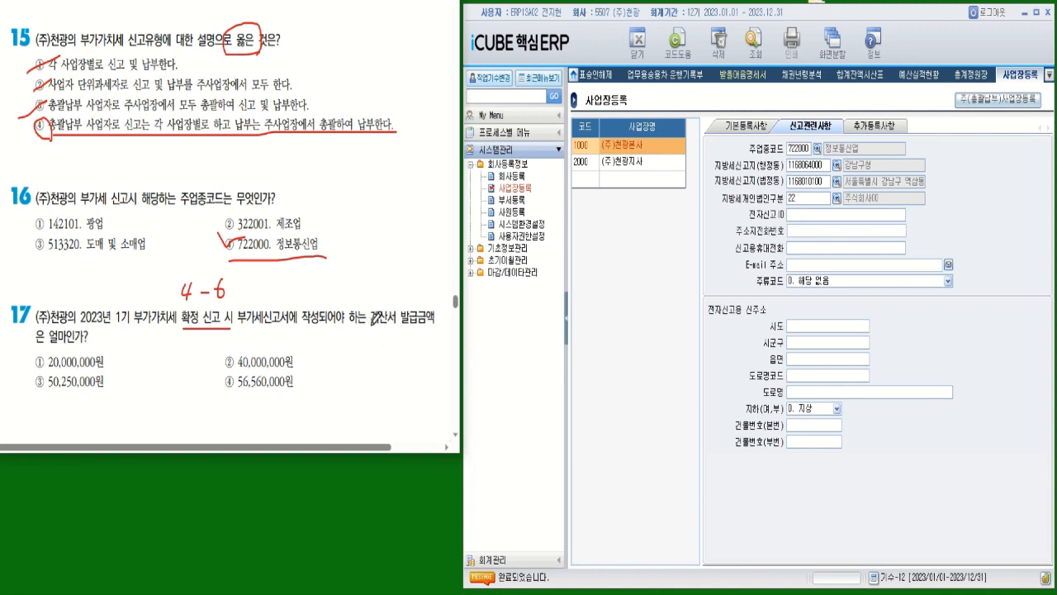
pyautogui.moveTo(372, 328)
pyautogui.mouseDown()
pyautogui.moveTo(419, 328)
pyautogui.moveTo(439, 308)
pyautogui.moveTo(381, 297)
pyautogui.moveTo(372, 326)
pyautogui.mouseUp()
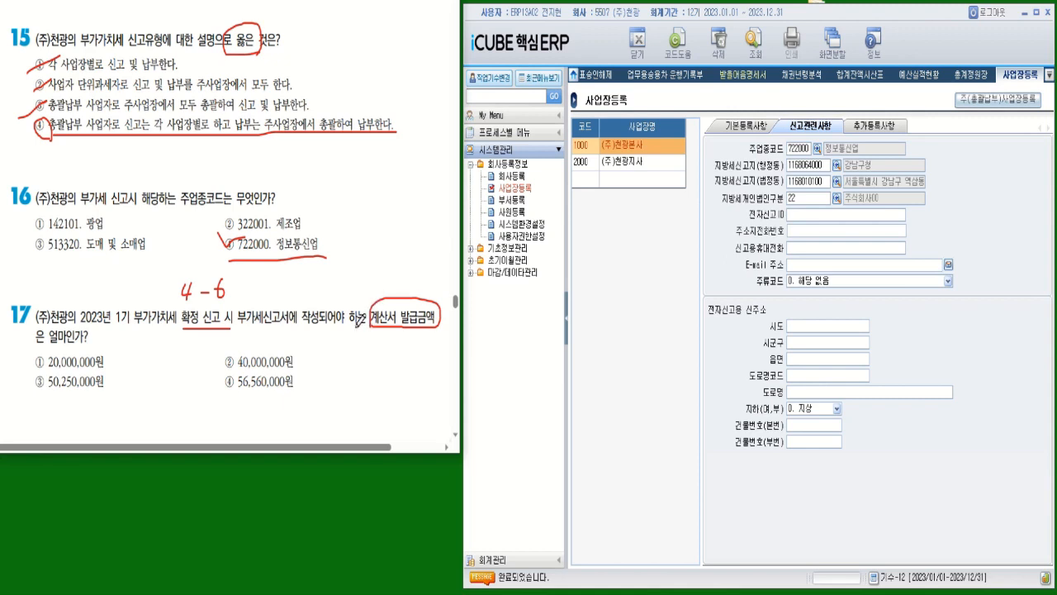
pyautogui.moveTo(38, 341); pyautogui.dragTo(91, 339)
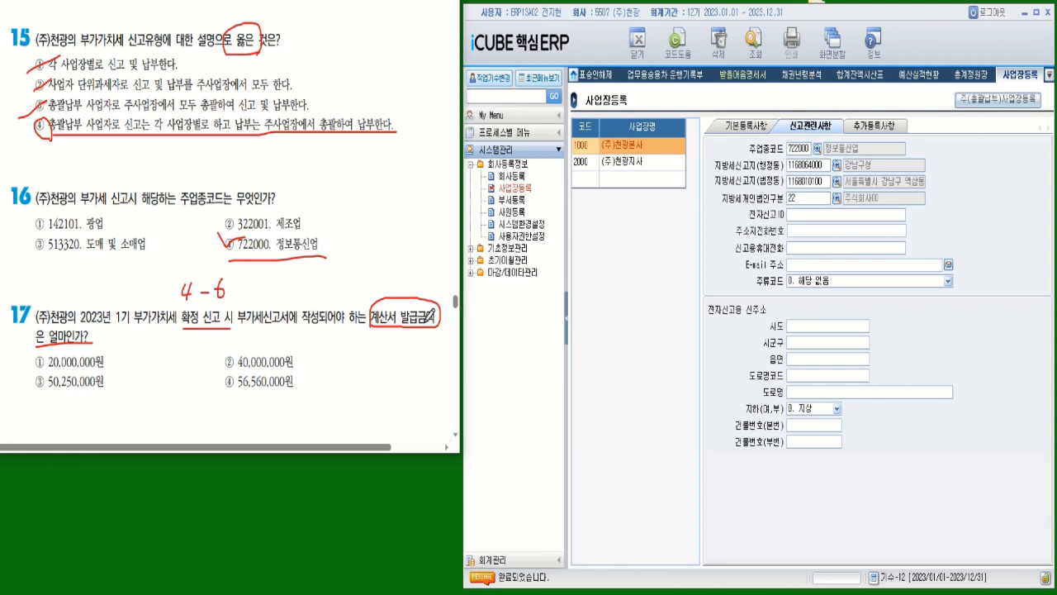
# Collapse the unneeded menu groups under 회계관리, expand 부가가치세관리, and open 계산서합계표.
pyautogui.click(506, 563)
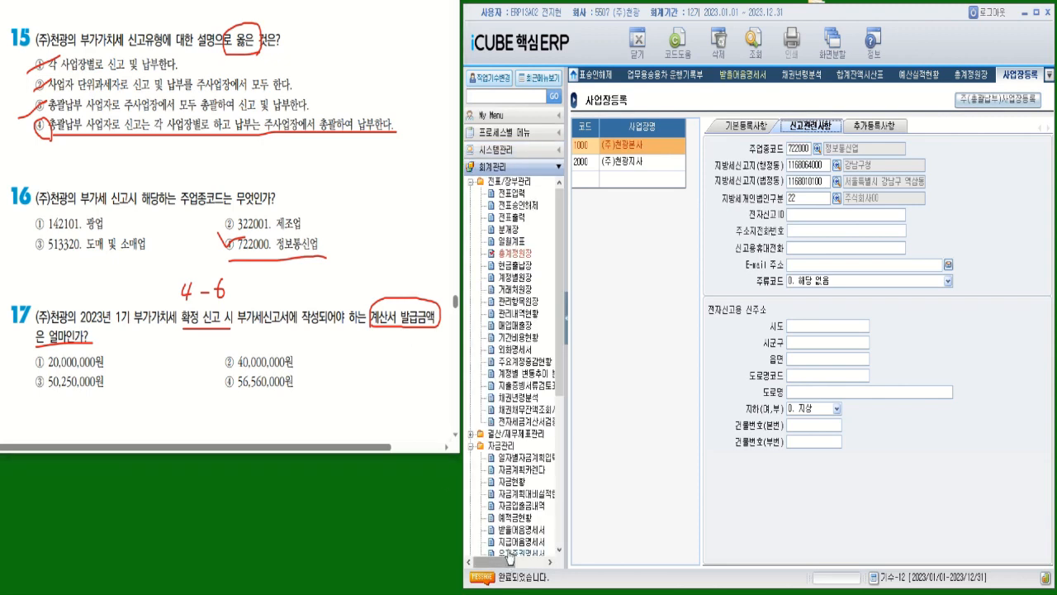
pyautogui.click(471, 434)
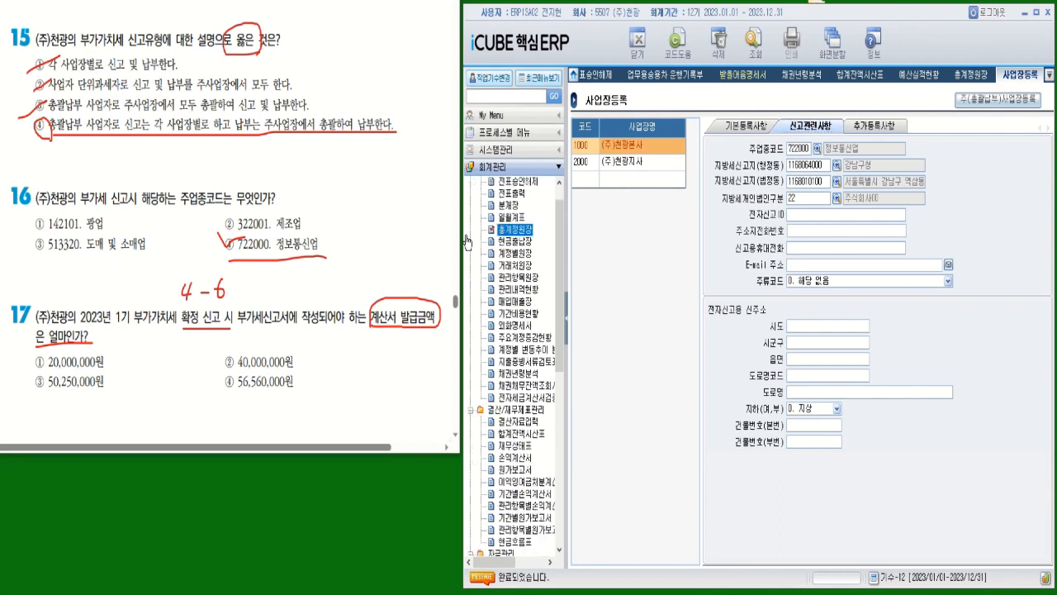
pyautogui.click(471, 410)
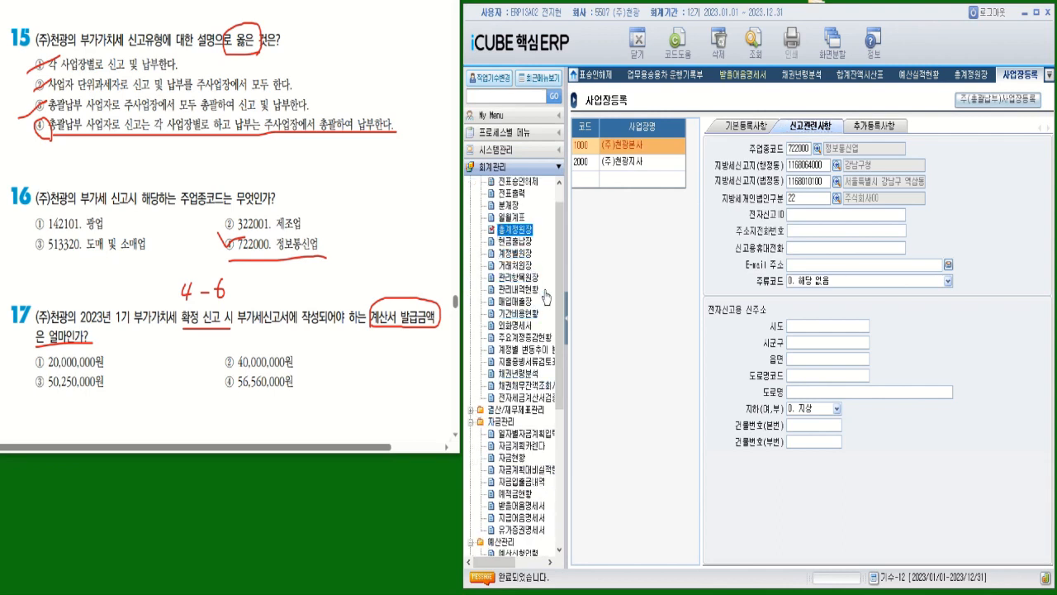
pyautogui.scroll(1, 496, 272)
pyautogui.click(472, 182)
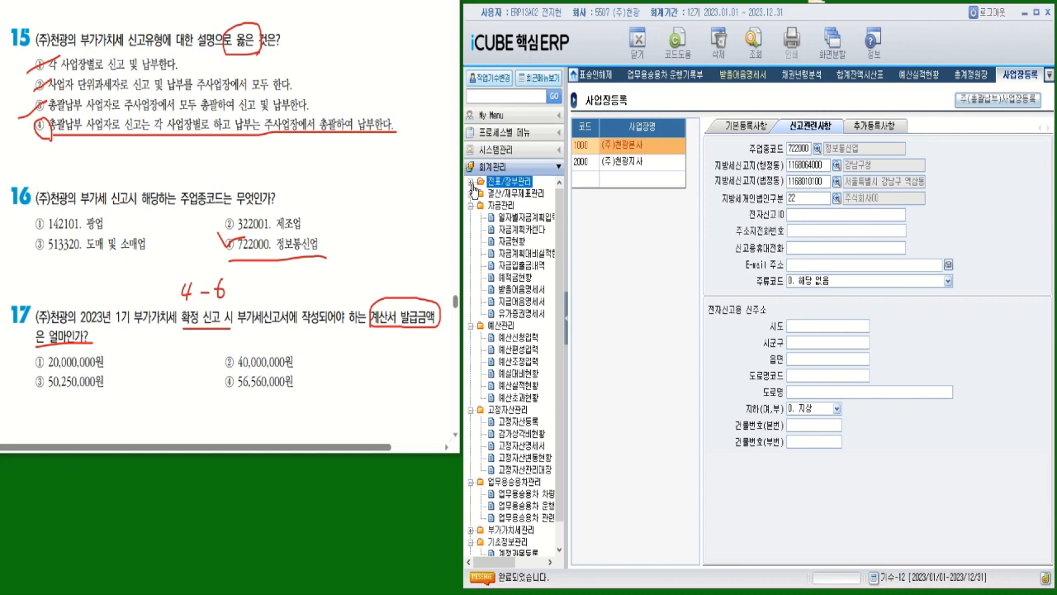
pyautogui.click(471, 325)
pyautogui.click(471, 338)
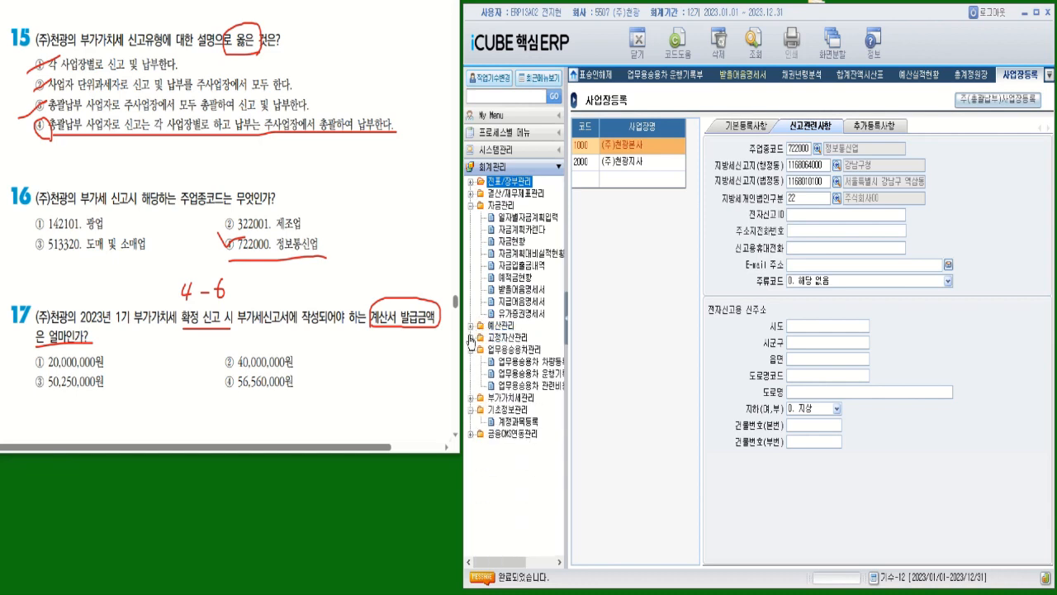
pyautogui.click(471, 350)
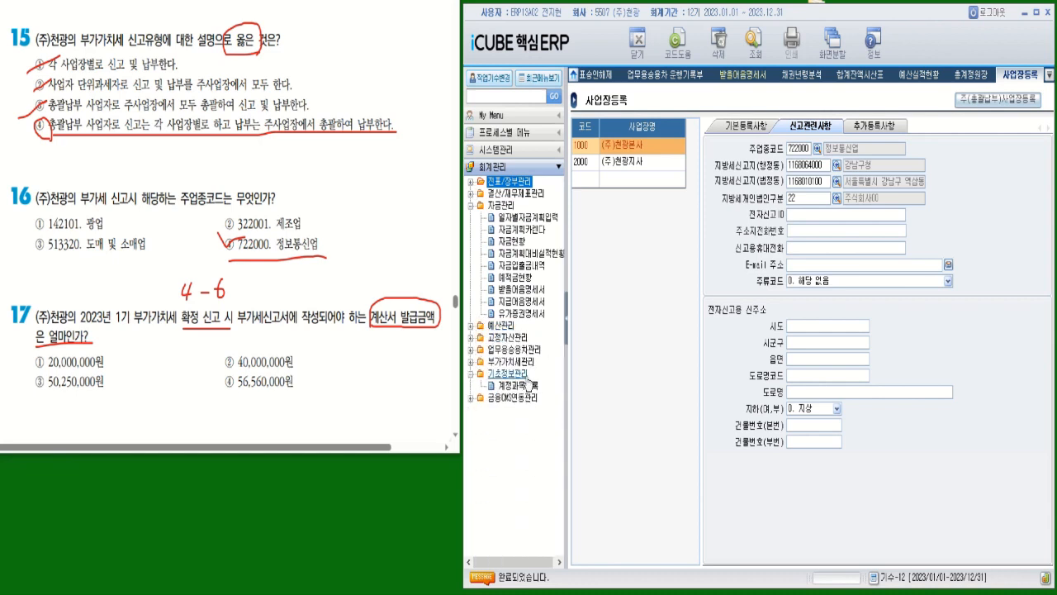
pyautogui.doubleClick(515, 367)
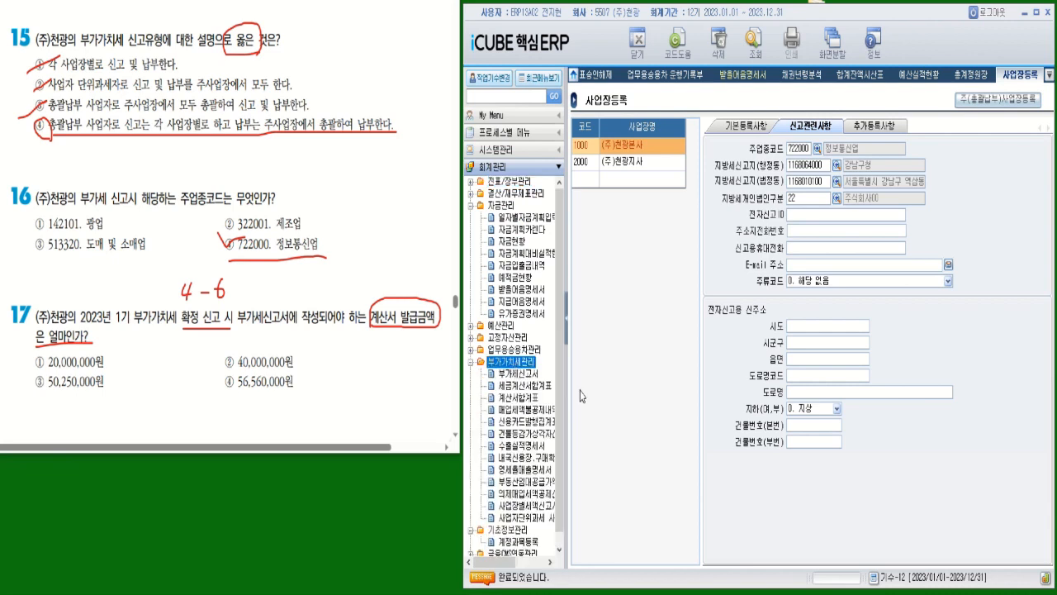
pyautogui.doubleClick(514, 397)
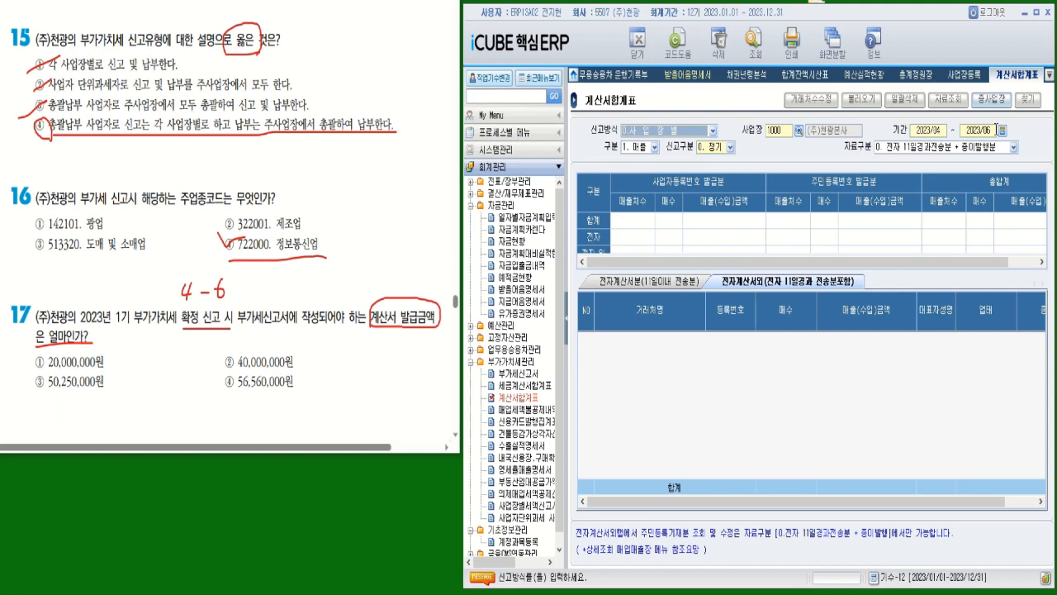
# Load the slip data for 1. 매출 of workplace 1000 for 2023/04 to 2023/06 and enlarge the summary table view.
pyautogui.click(756, 50)
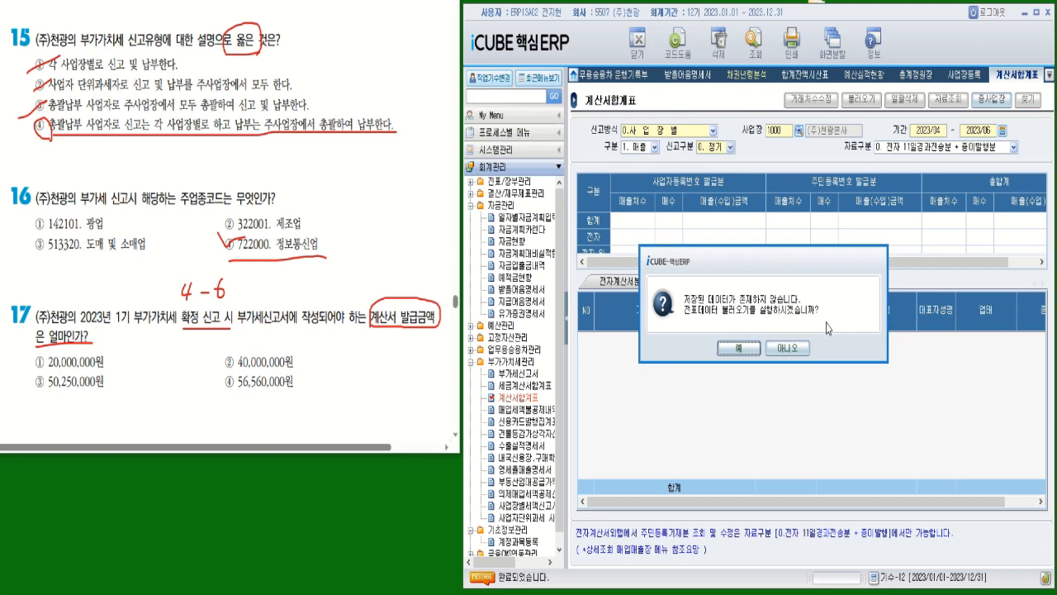
pyautogui.click(744, 348)
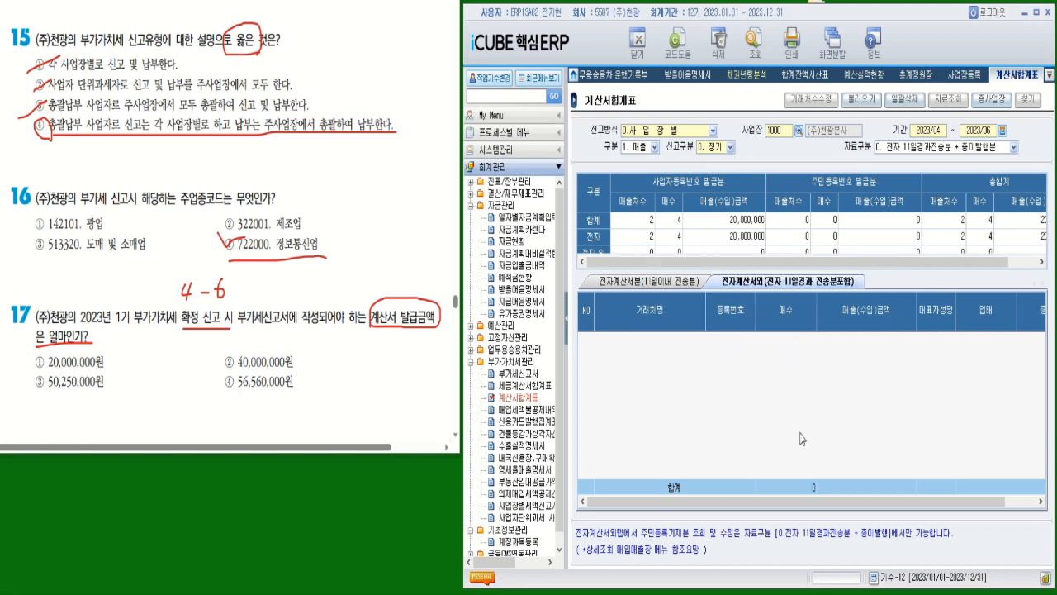
pyautogui.moveTo(774, 270); pyautogui.dragTo(775, 335)
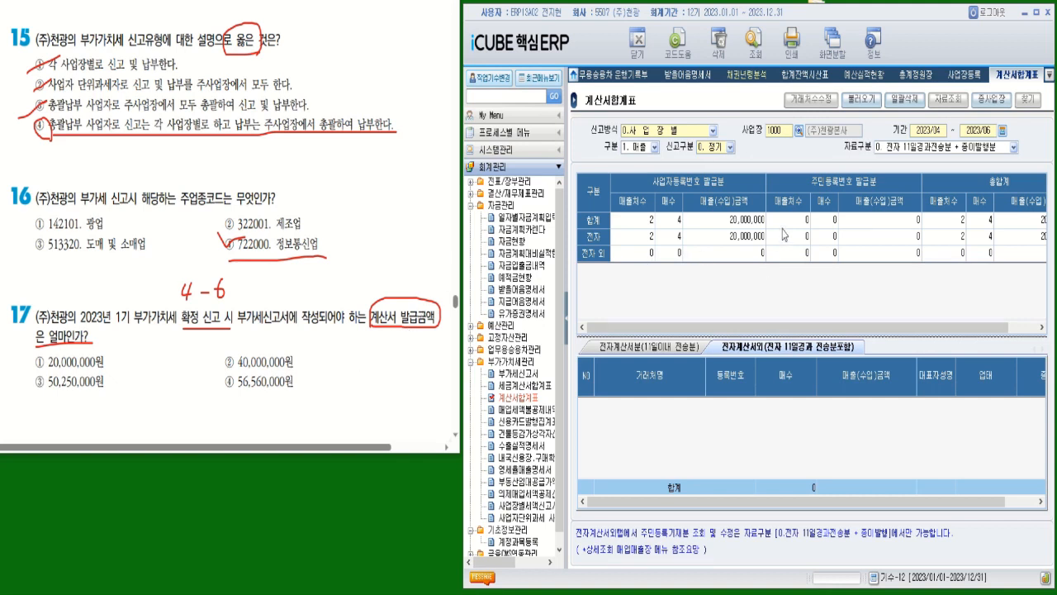
pyautogui.click(567, 318)
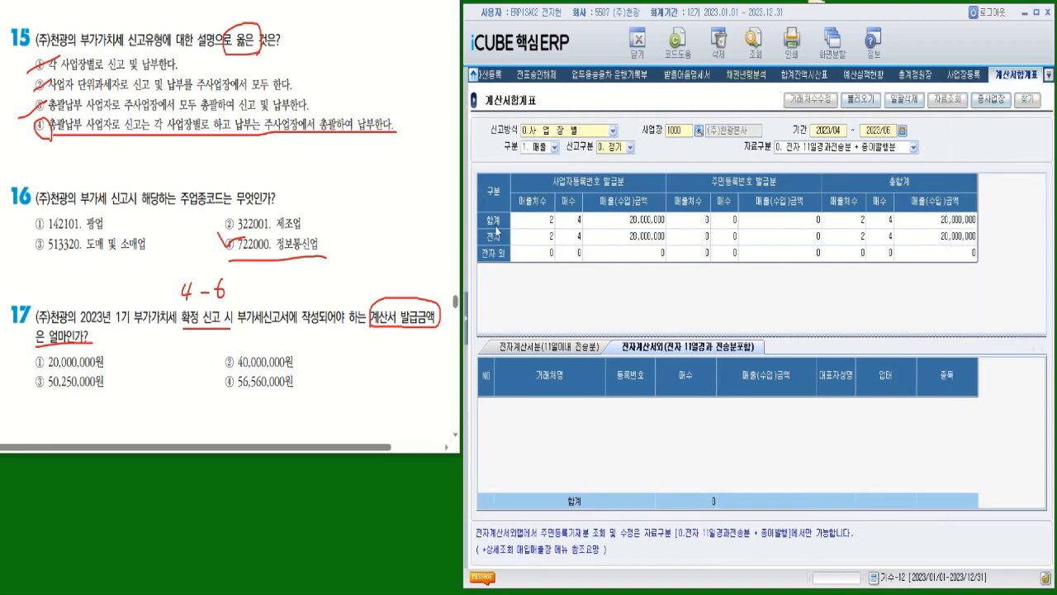
# Check the grand-total 매출(수입)금액 in the 합계 row, then tick and underline choice ① 20,000,000원 for question 17.
pyautogui.click(949, 223)
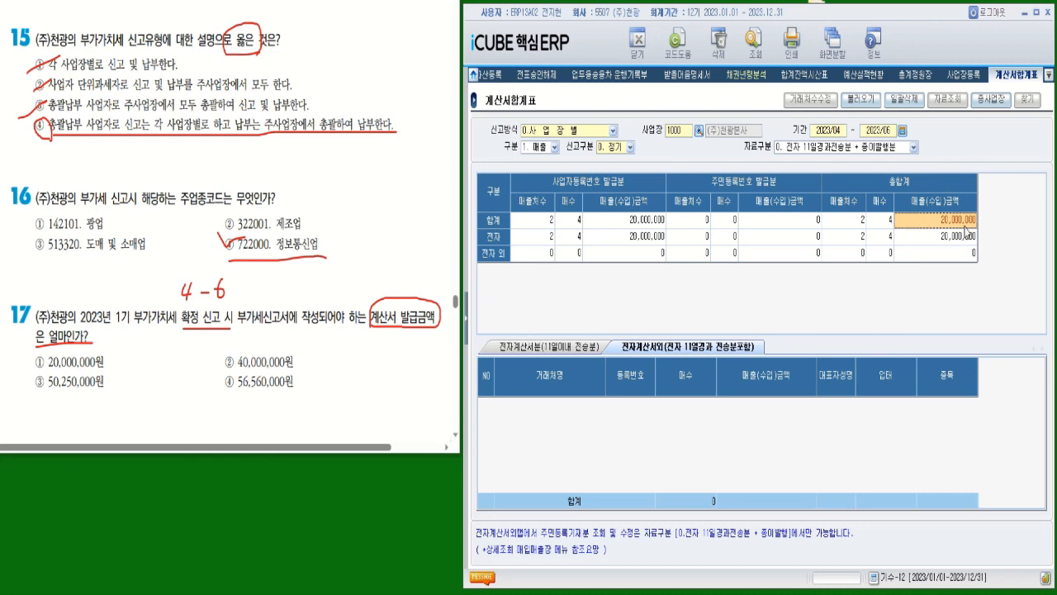
pyautogui.click(891, 222)
pyautogui.click(949, 221)
pyautogui.moveTo(25, 354); pyautogui.dragTo(128, 368)
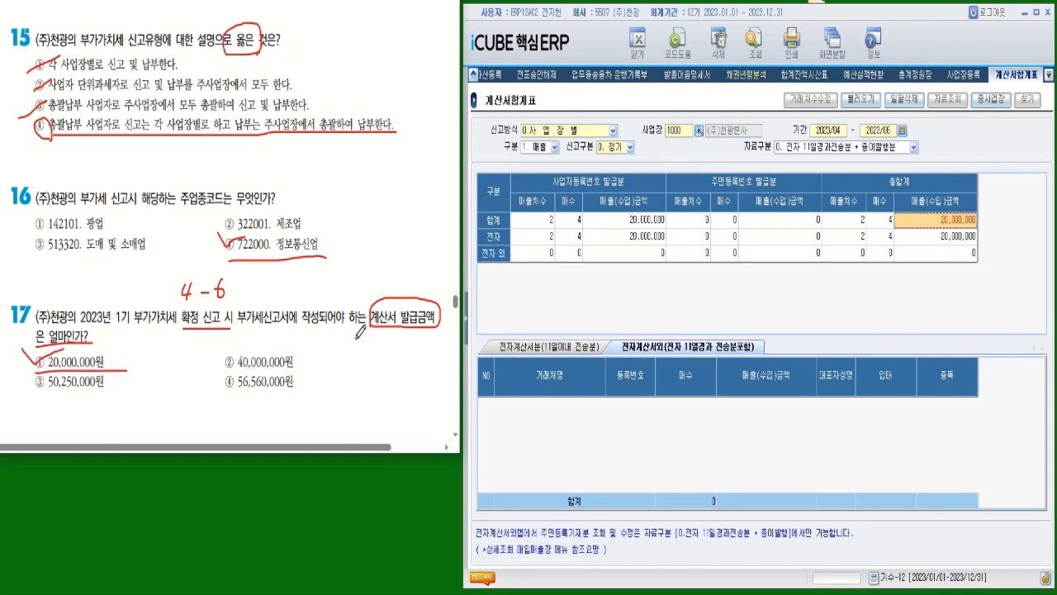
# Load the 부가세신고서 for 2023/04/01 to 2023/06/30 from slip data and check 계산서 발급금액 in 과세표준명세.
pyautogui.click(467, 326)
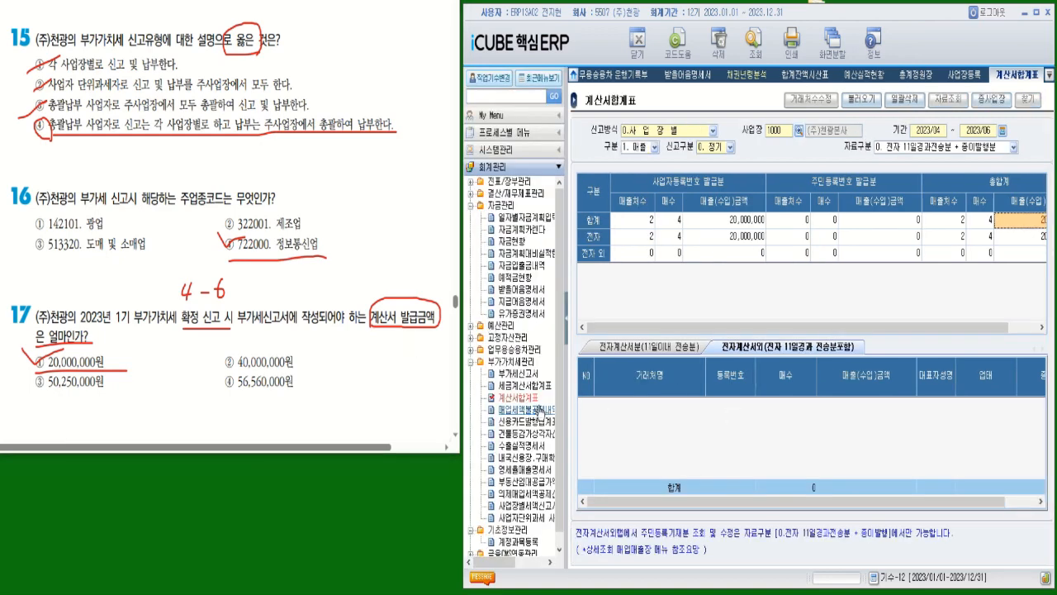
pyautogui.click(520, 374)
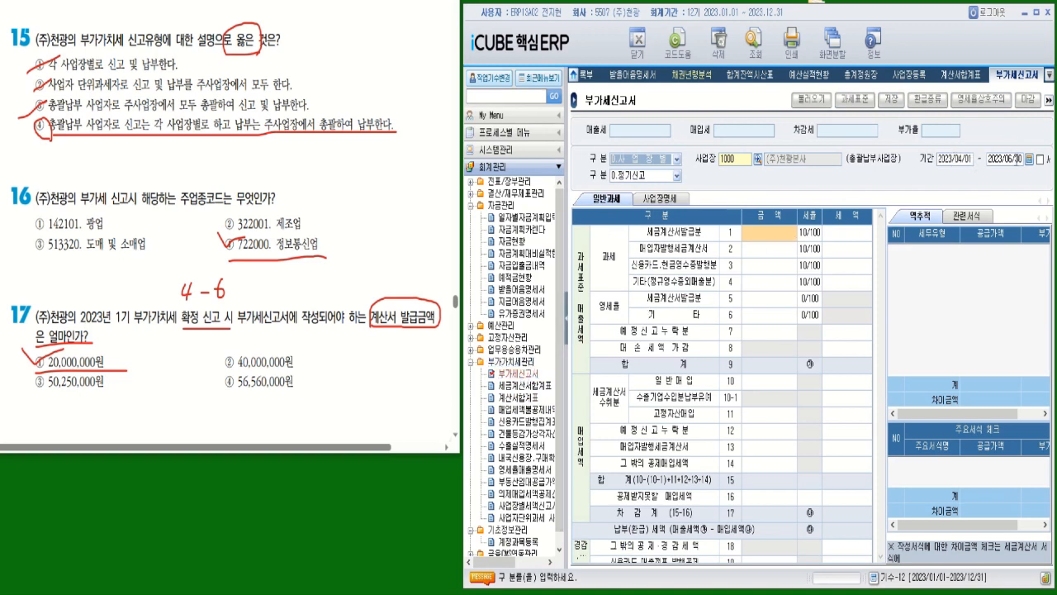
pyautogui.click(754, 41)
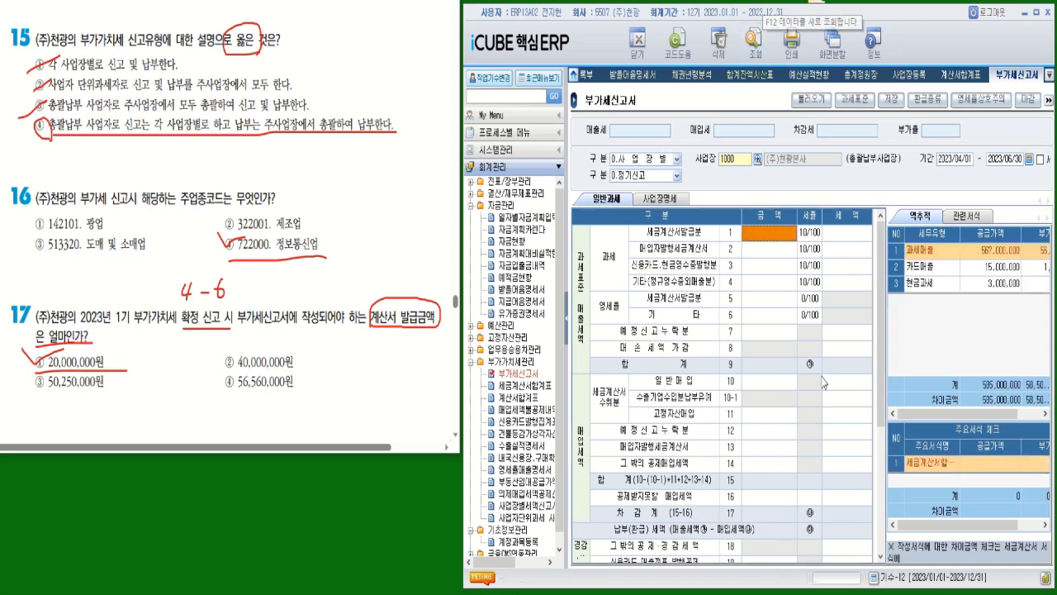
pyautogui.click(814, 101)
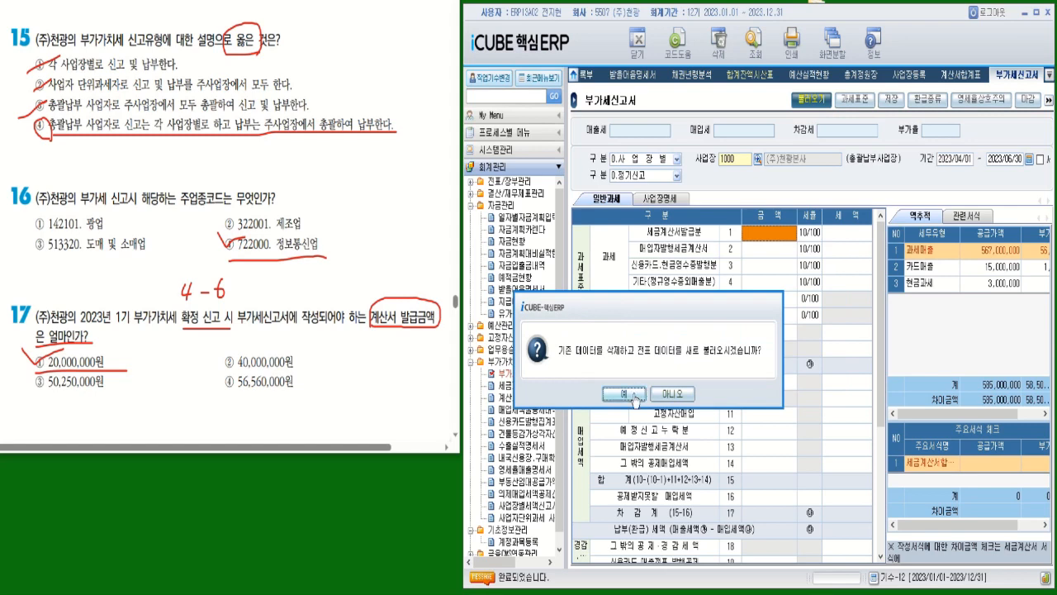
pyautogui.click(635, 399)
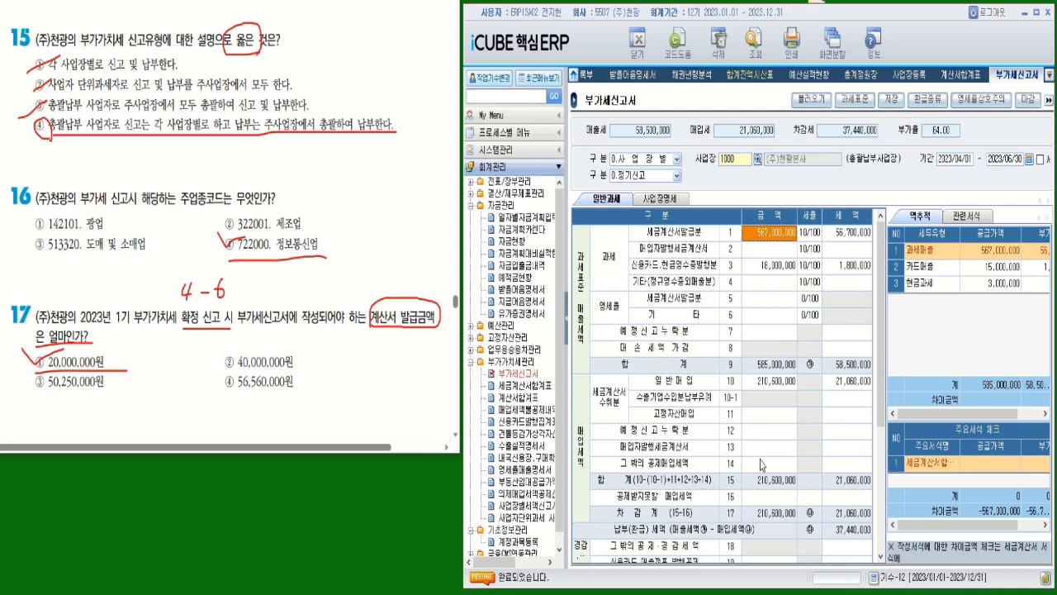
pyautogui.click(856, 106)
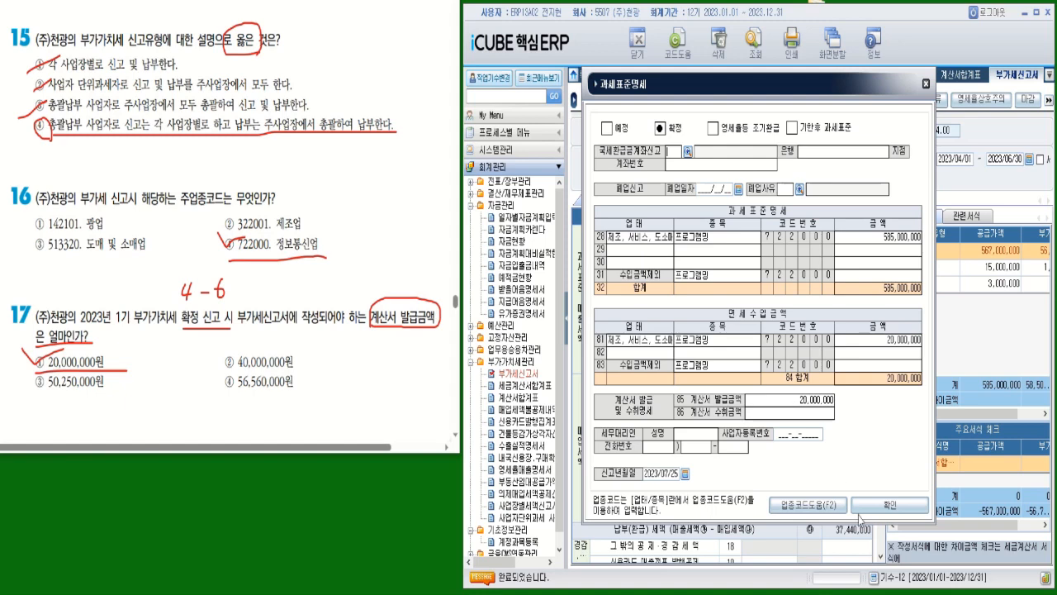
pyautogui.click(889, 505)
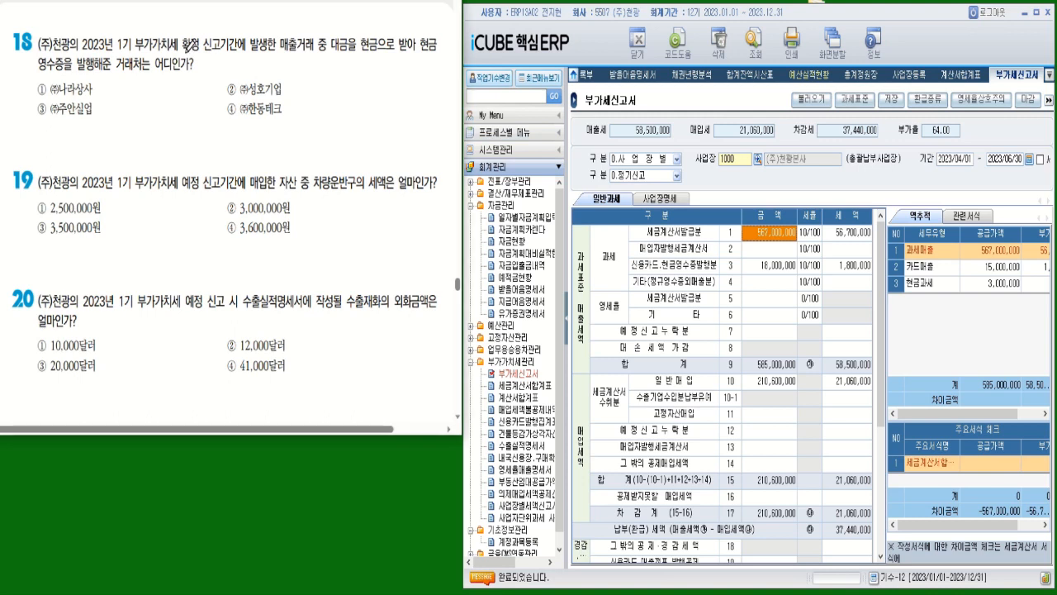
# Mark question 18's conditions: underline 확정 신고기간, note 4-6 above it, circle 현금, and underline the cash-receipt customer question.
pyautogui.moveTo(184, 58); pyautogui.dragTo(244, 59)
pyautogui.moveTo(187, 13)
pyautogui.mouseDown()
pyautogui.moveTo(198, 28)
pyautogui.moveTo(225, 20)
pyautogui.mouseUp()
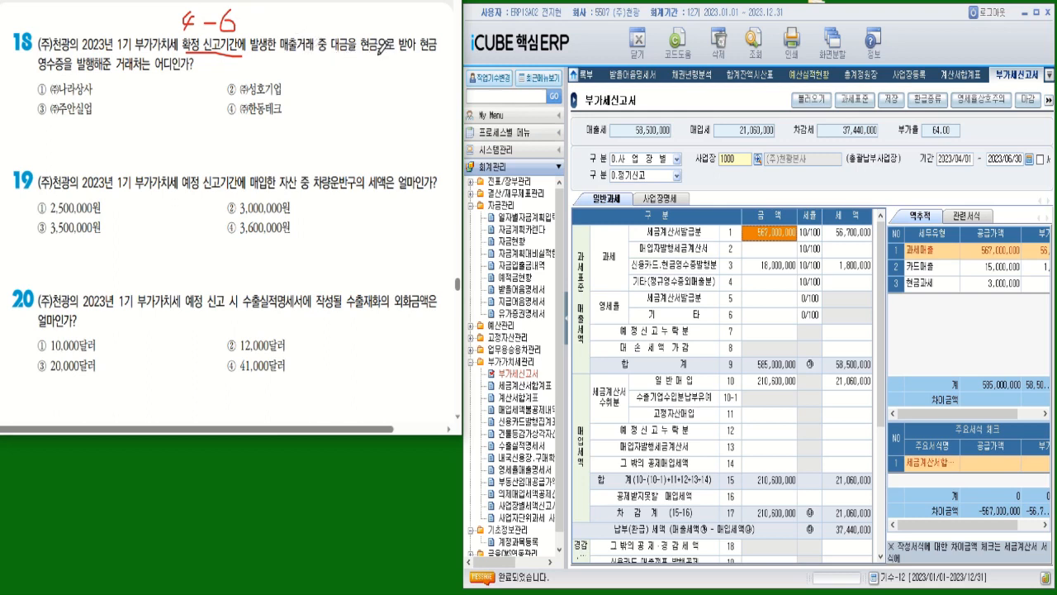
pyautogui.moveTo(387, 46)
pyautogui.mouseDown()
pyautogui.moveTo(359, 54)
pyautogui.moveTo(385, 35)
pyautogui.moveTo(438, 55)
pyautogui.mouseUp()
pyautogui.moveTo(46, 72); pyautogui.dragTo(196, 70)
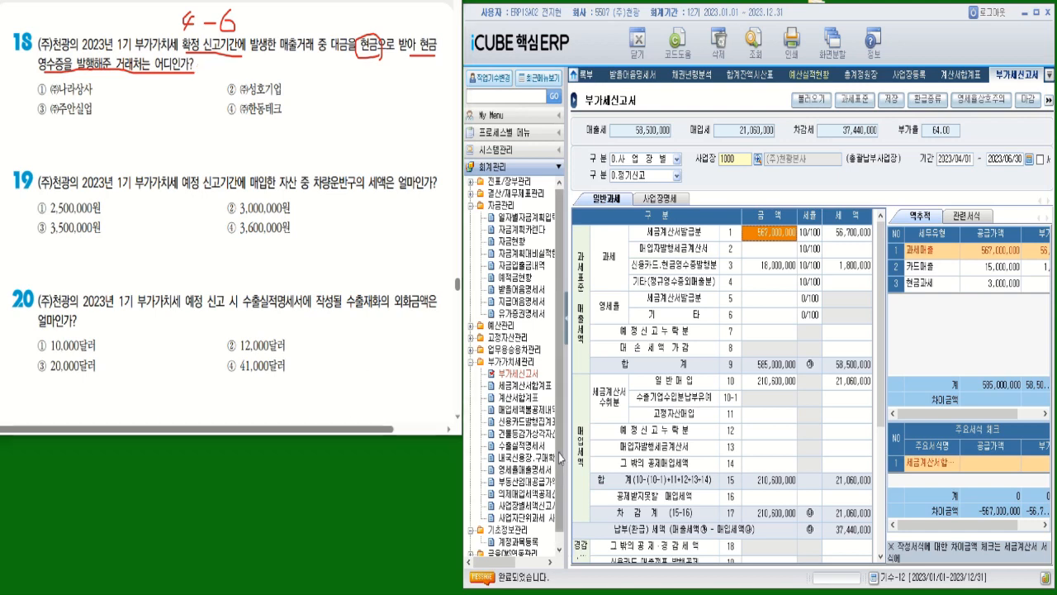
# Open 신용카드발행집계표/수취명세서 and load the 신용카드발행집계표 from slip data for workplace 1000, 2023/04 to 2023/06.
pyautogui.scroll(-1, 558, 453)
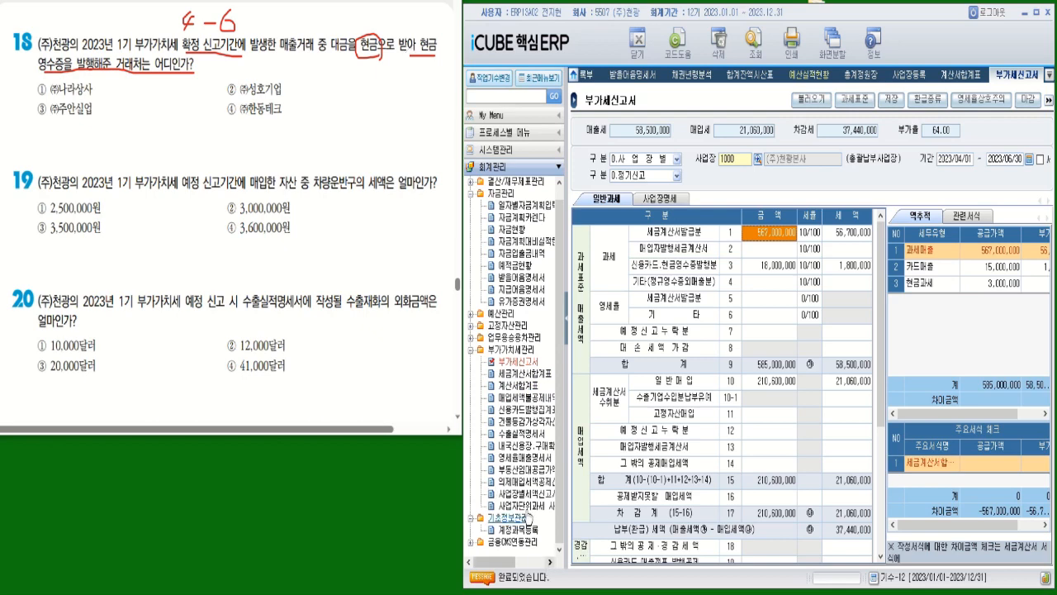
pyautogui.click(526, 417)
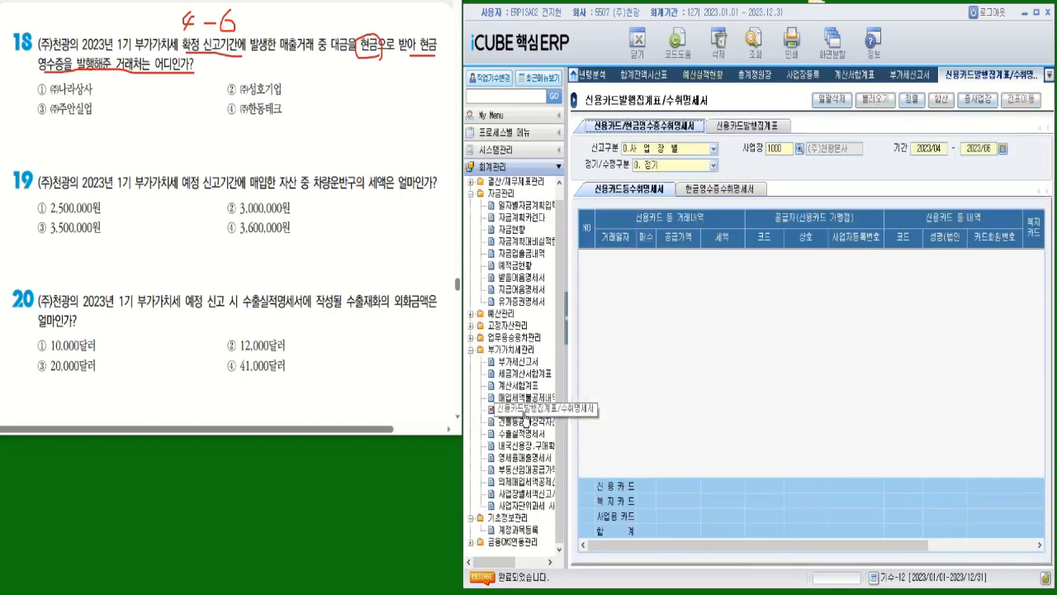
pyautogui.click(743, 126)
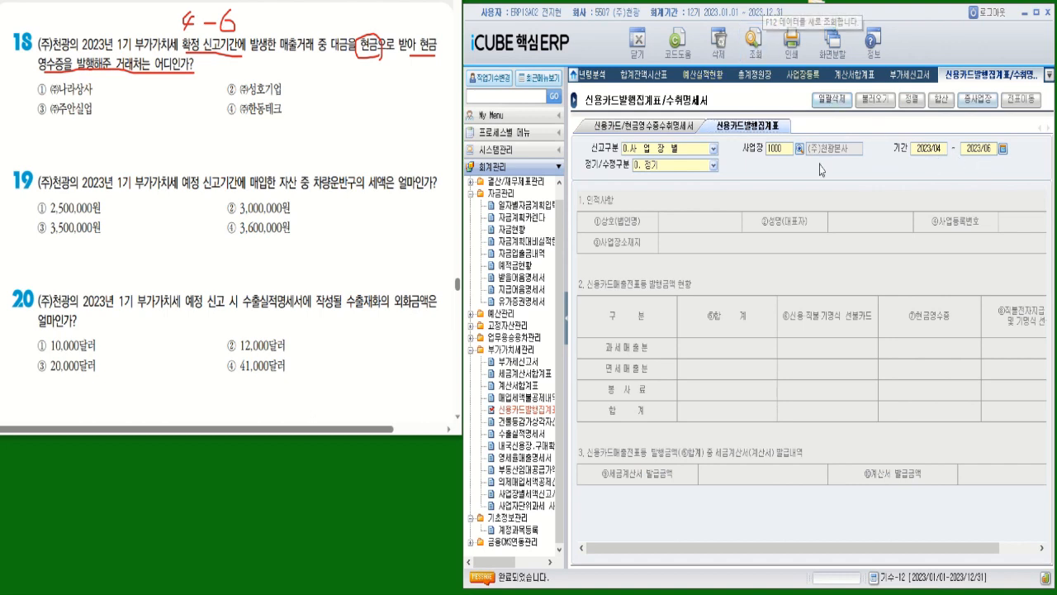
pyautogui.press('F12')
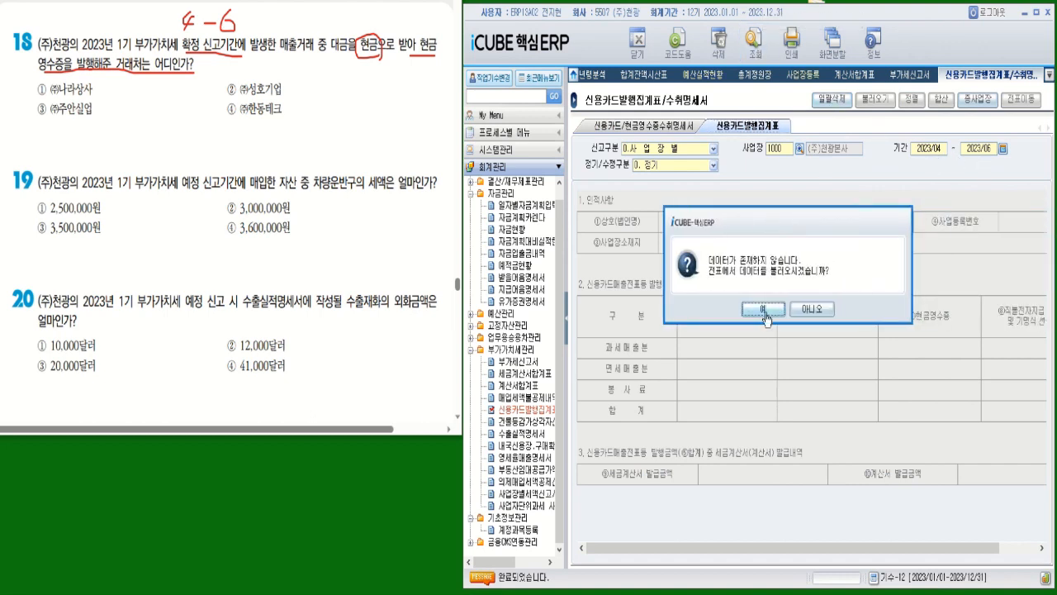
pyautogui.click(762, 311)
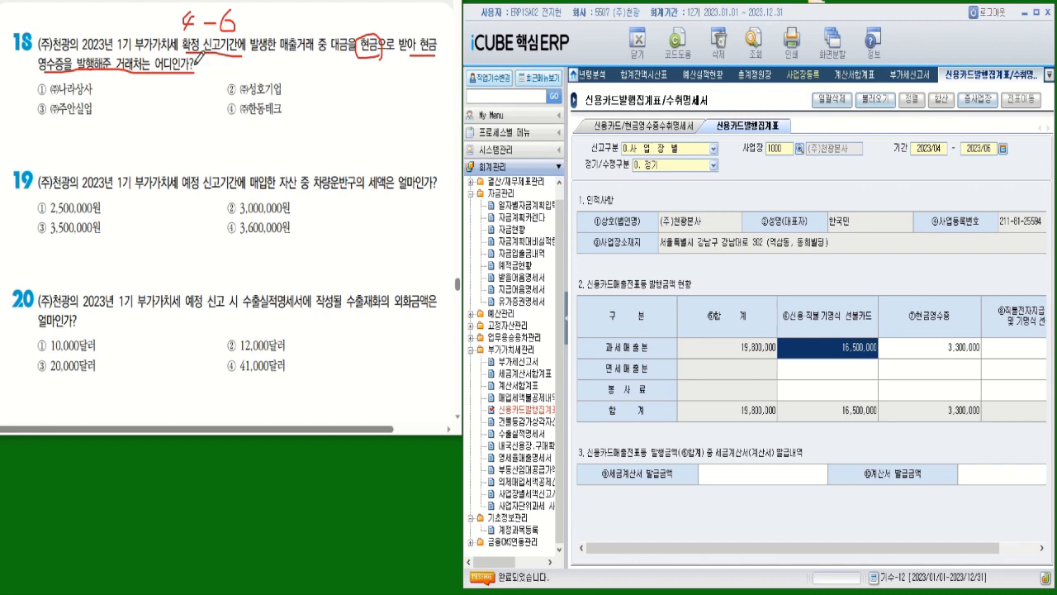
# Expand the 전표/장부관리 menu group and open 매입매출장.
pyautogui.scroll(1, 565, 354)
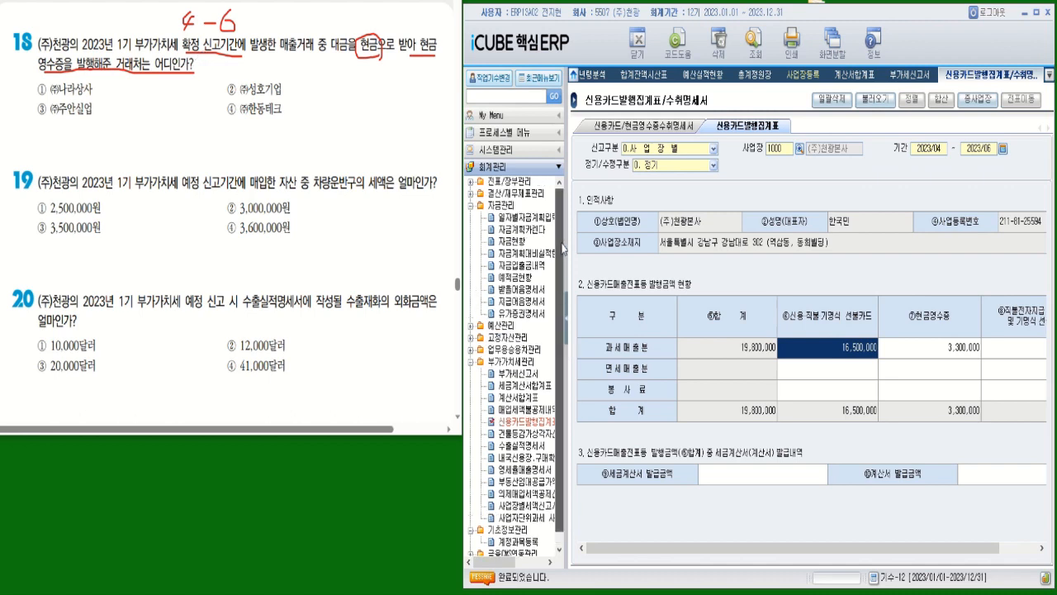
pyautogui.click(512, 181)
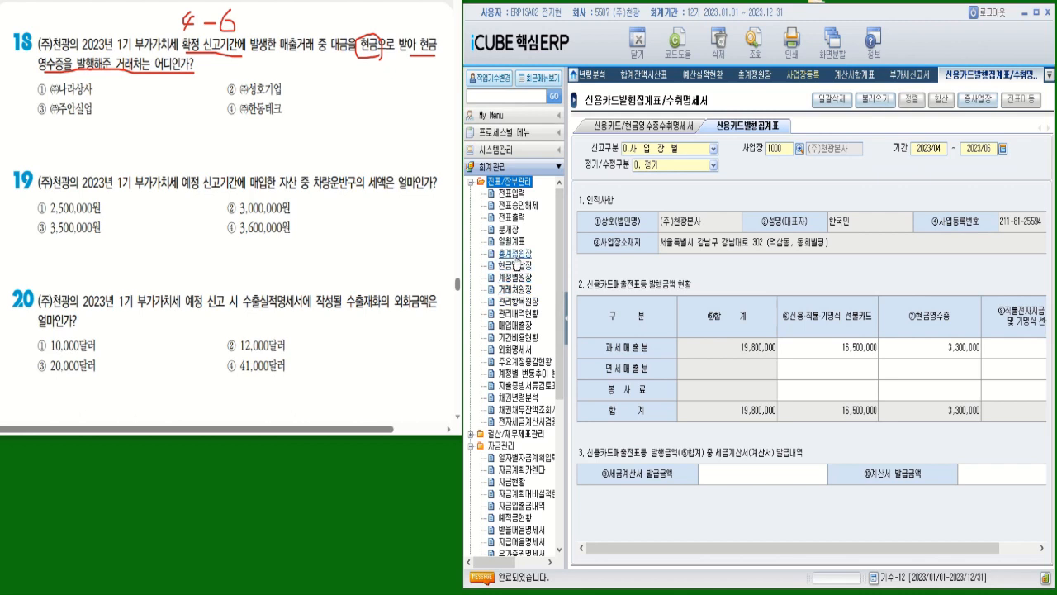
pyautogui.click(523, 327)
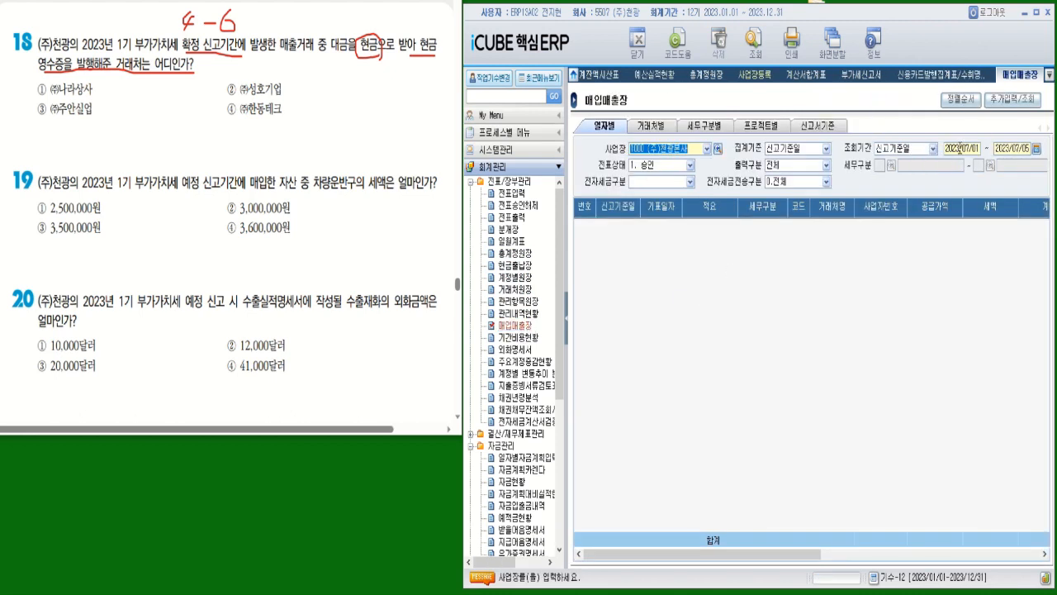
# Set the 매입매출장 query period to 2023/04/01 to 2023/06/30 and 출력구분 to 1. 매출.
pyautogui.click(1036, 149)
pyautogui.moveTo(1025, 133); pyautogui.dragTo(624, 188)
pyautogui.click(629, 231)
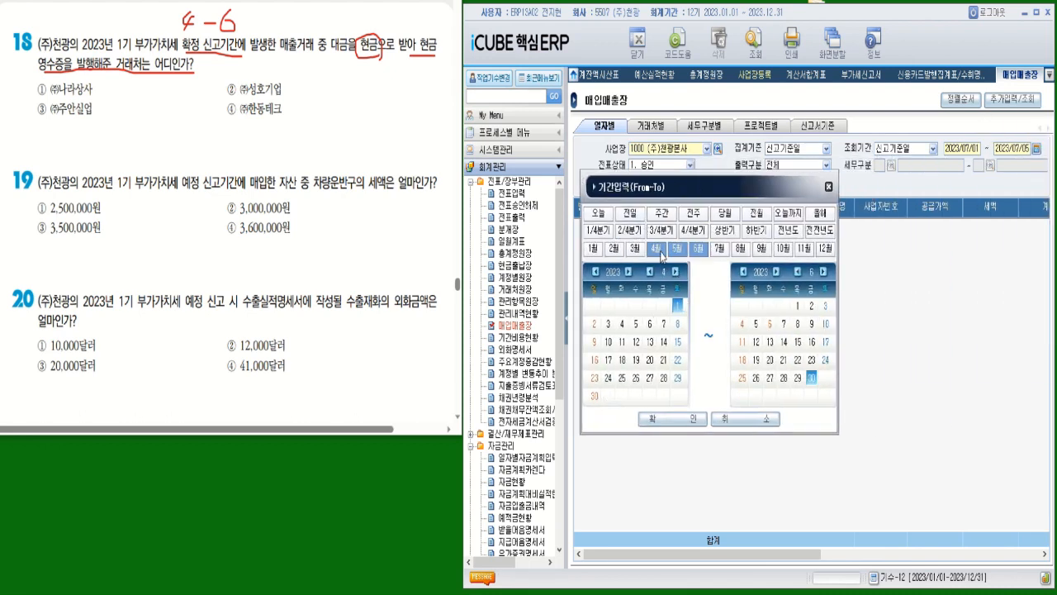
pyautogui.click(683, 422)
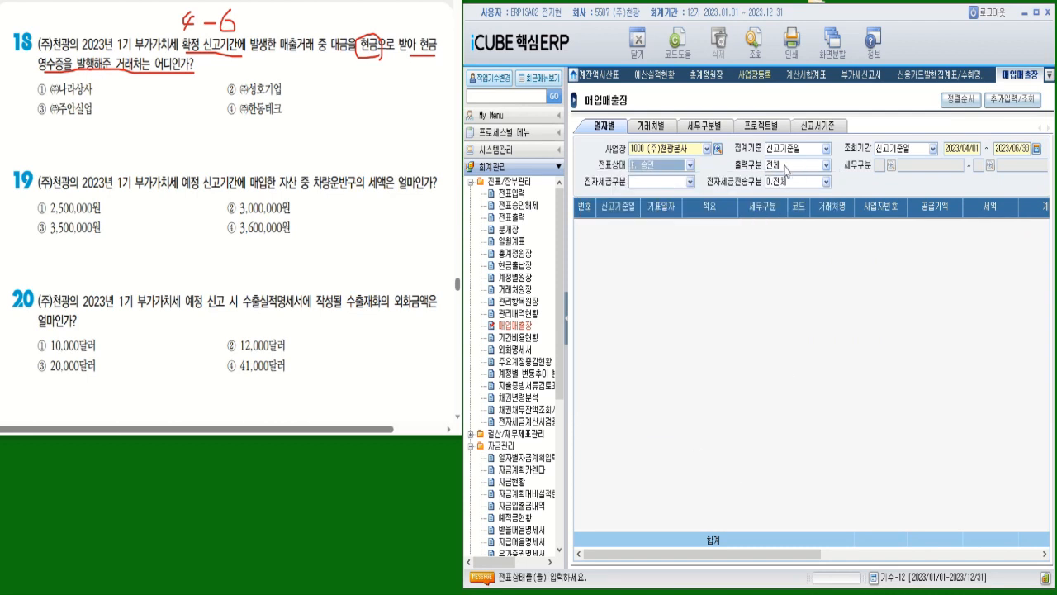
pyautogui.click(786, 171)
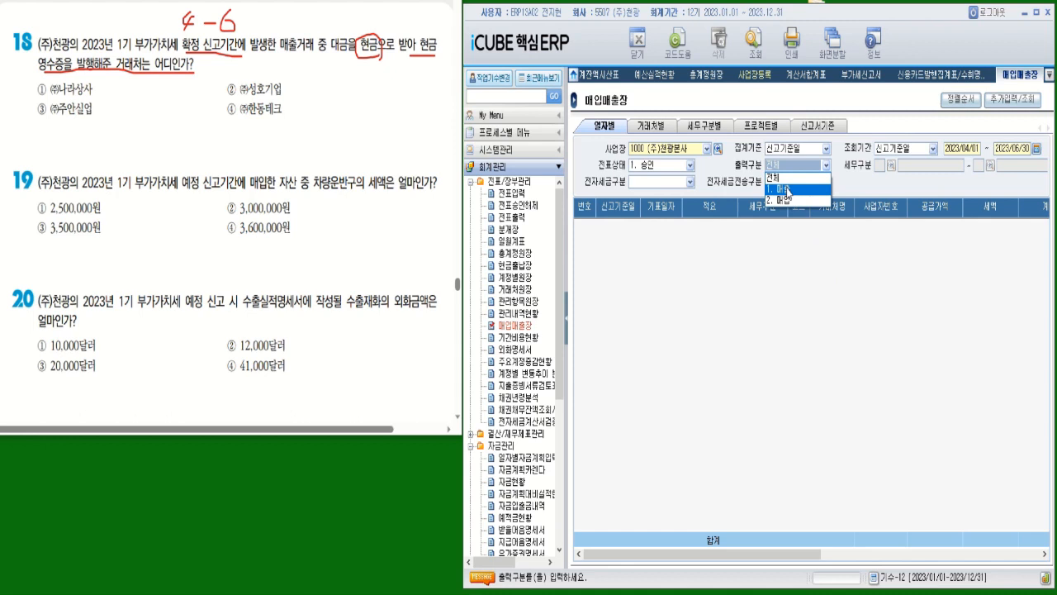
pyautogui.click(788, 189)
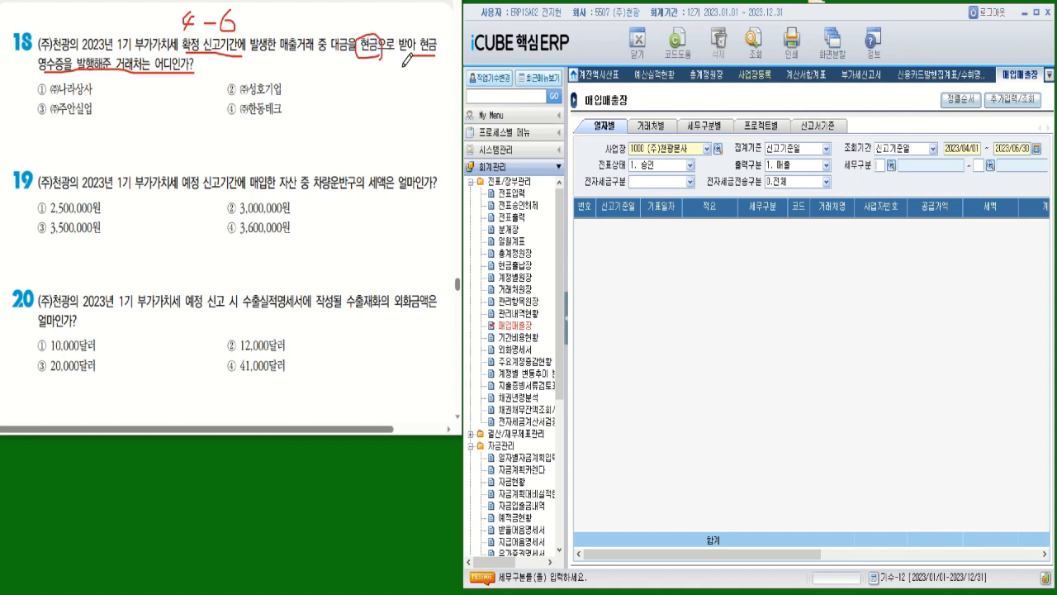
# Set the 매입매출장 세무구분 range from 31 현금과세 to 32 현금면세 and run the query.
pyautogui.click(891, 166)
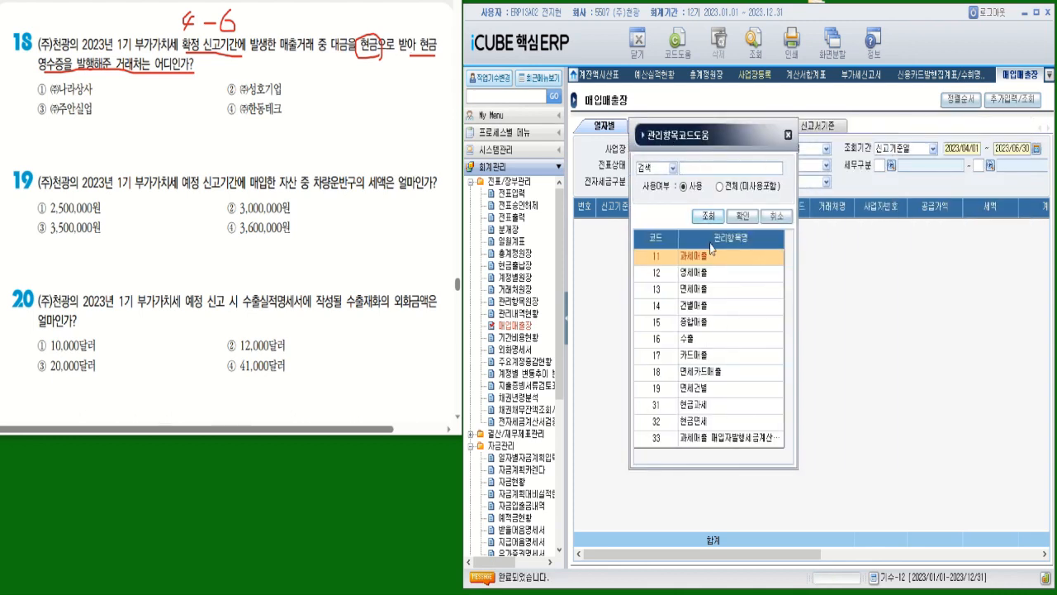
pyautogui.click(697, 407)
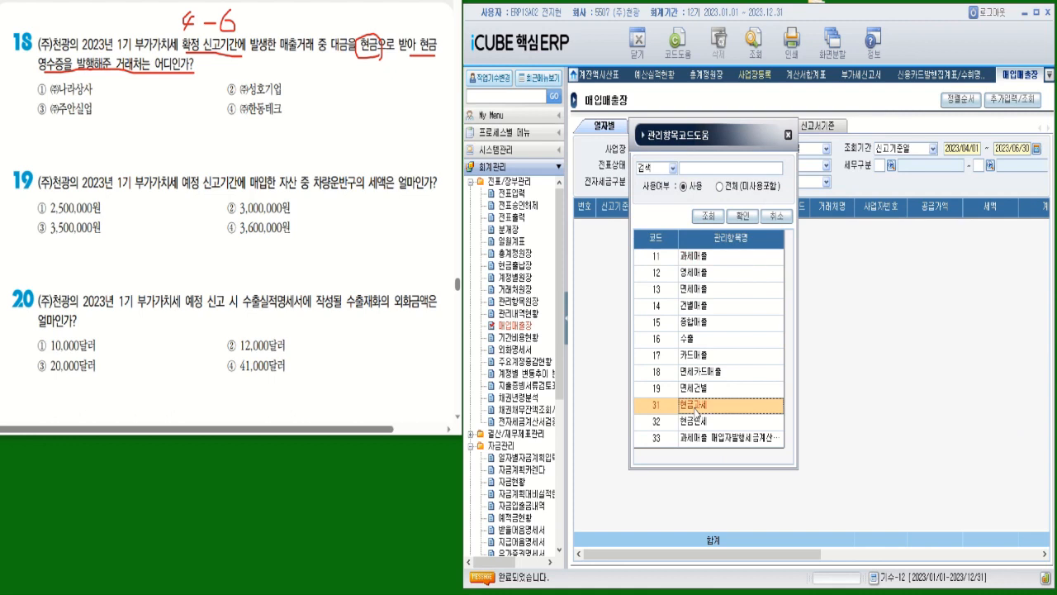
pyautogui.doubleClick(696, 407)
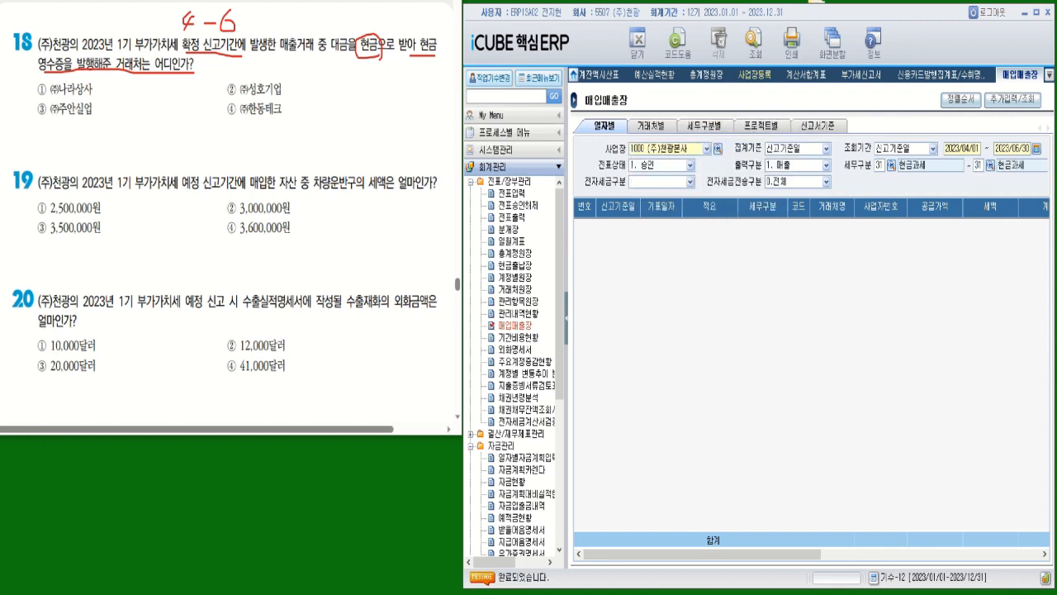
pyautogui.click(544, 476)
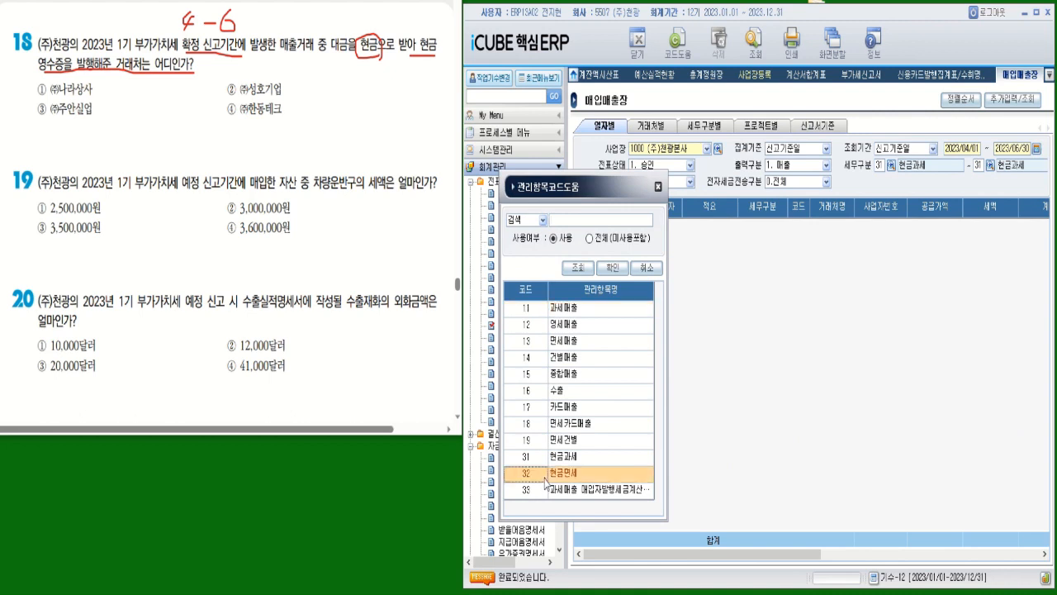
pyautogui.doubleClick(545, 477)
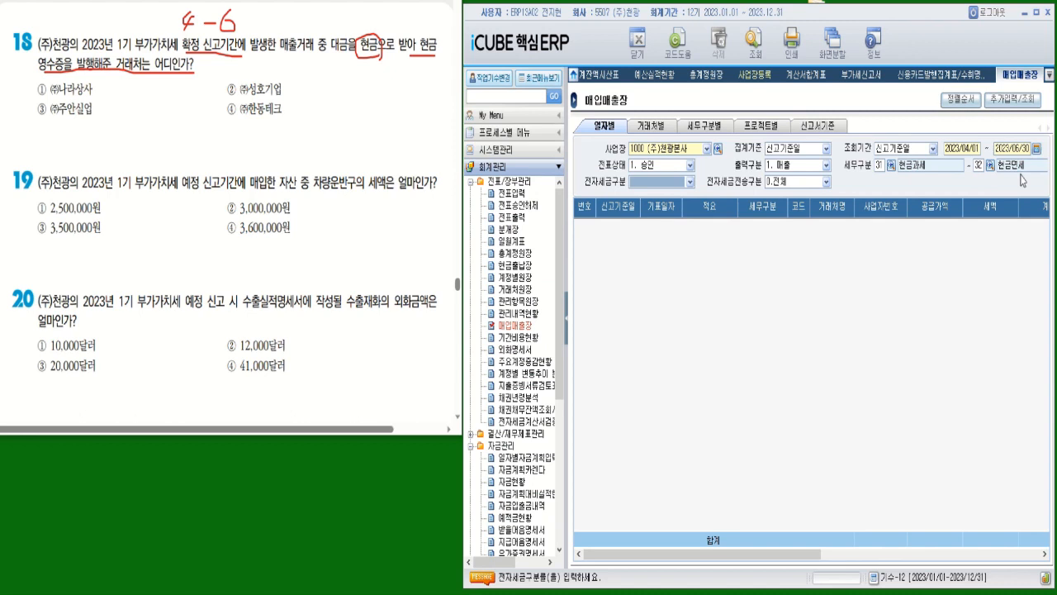
pyautogui.click(753, 38)
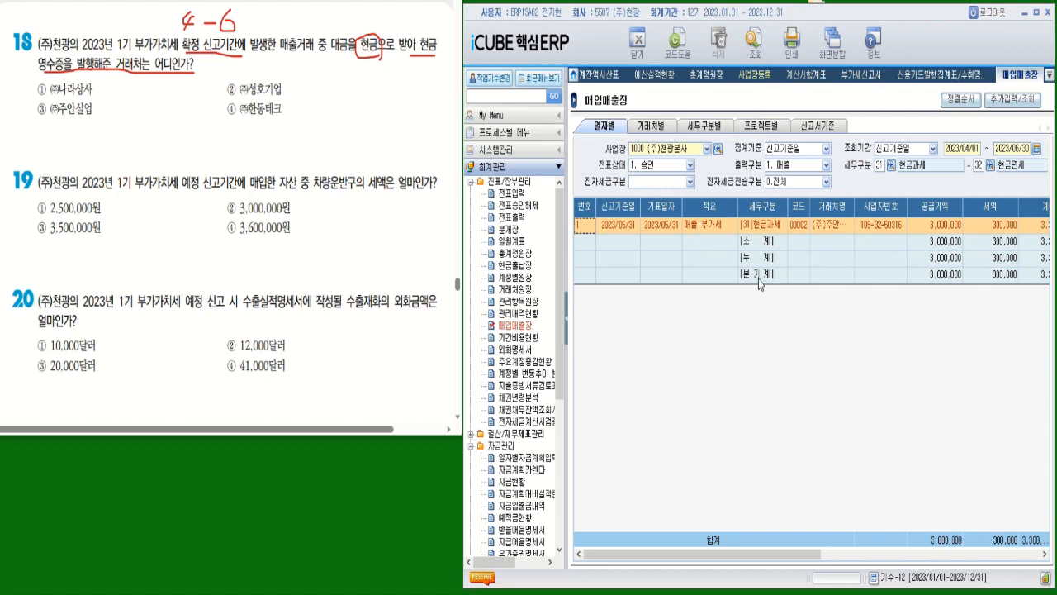
# Widen the 거래처명 column to read the full customer name and tick answer ③ (주)주안실업 for question 18.
pyautogui.moveTo(854, 204); pyautogui.dragTo(878, 205)
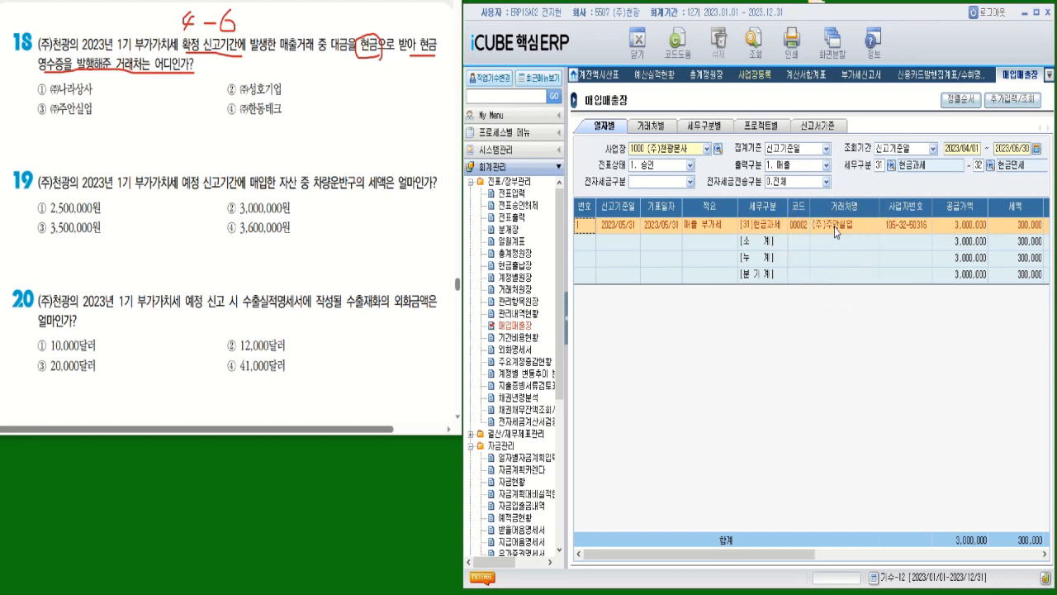
pyautogui.moveTo(27, 97); pyautogui.dragTo(46, 104)
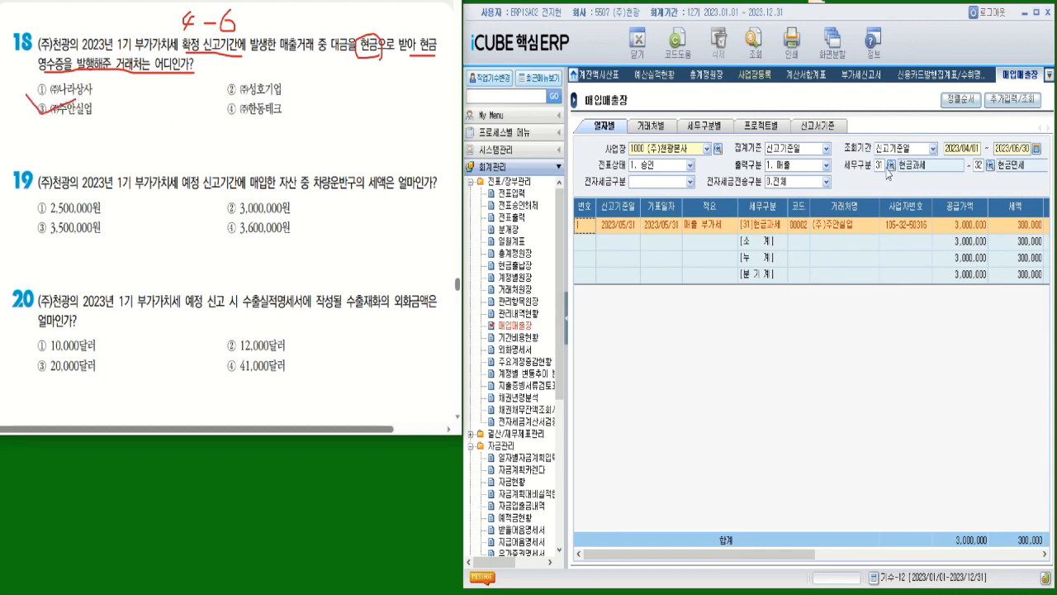
# Clear both 세무구분 codes and query 매입매출장 for all sales tax types.
pyautogui.click(880, 165)
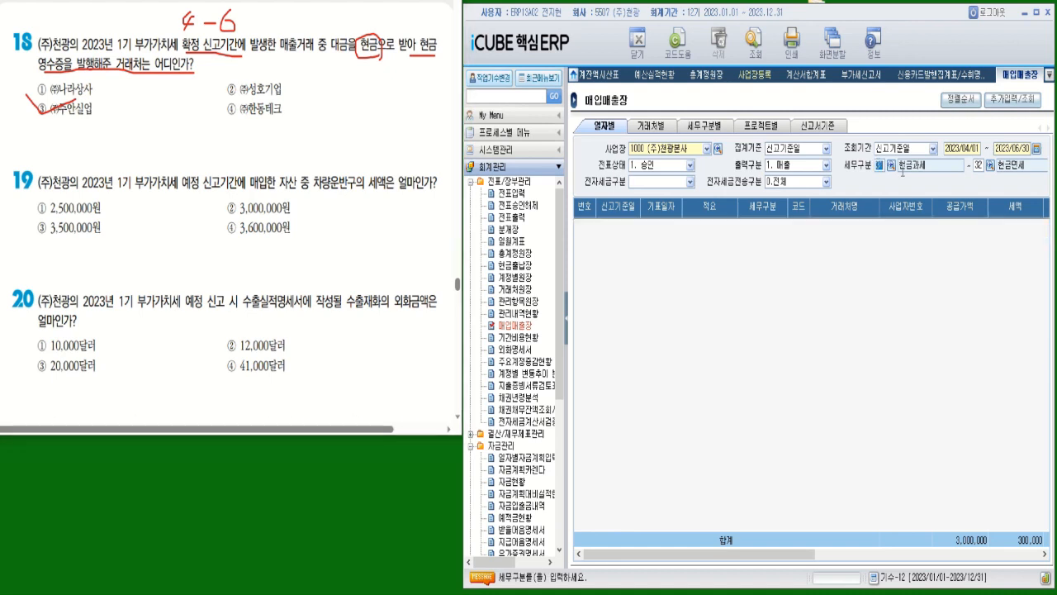
pyautogui.press('BackSpace')
pyautogui.click(979, 166)
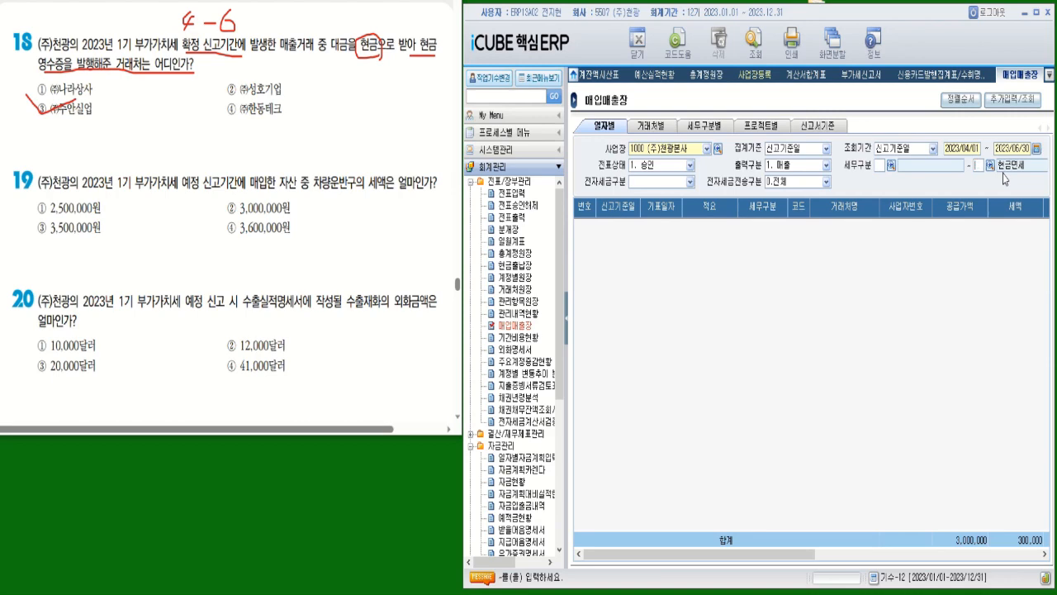
pyautogui.press('Return')
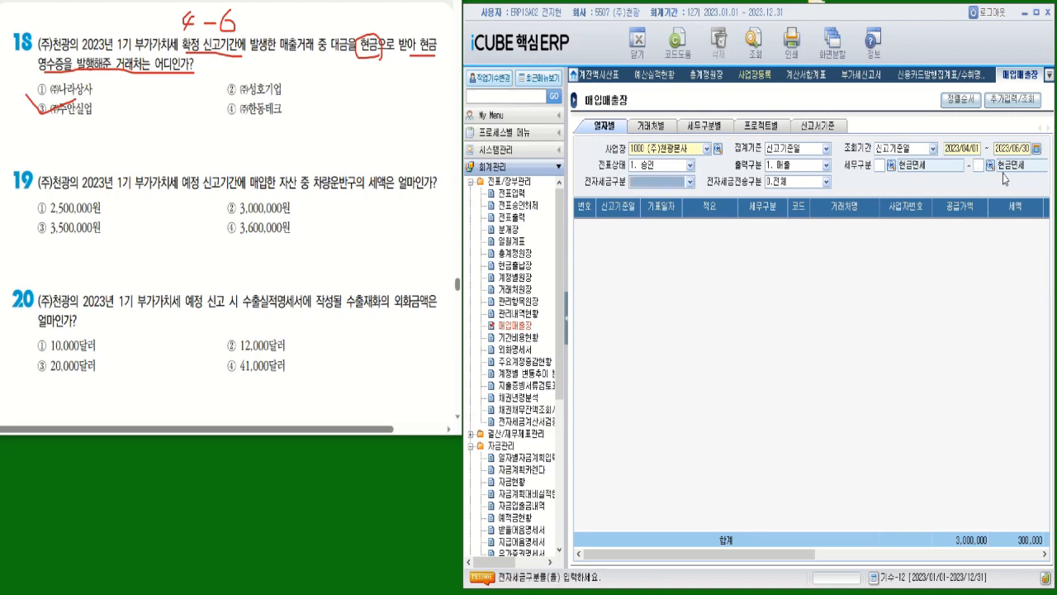
pyautogui.click(753, 40)
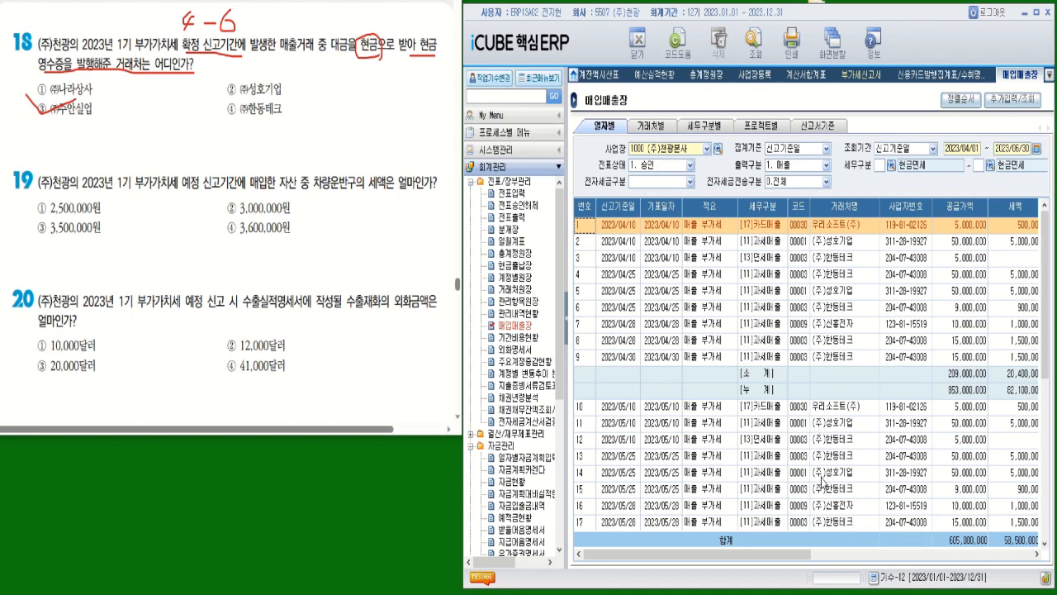
# Restore the 세무구분 range to 31 현금과세 through 32 현금면세 and rerun the 매입매출장 query.
pyautogui.click(881, 166)
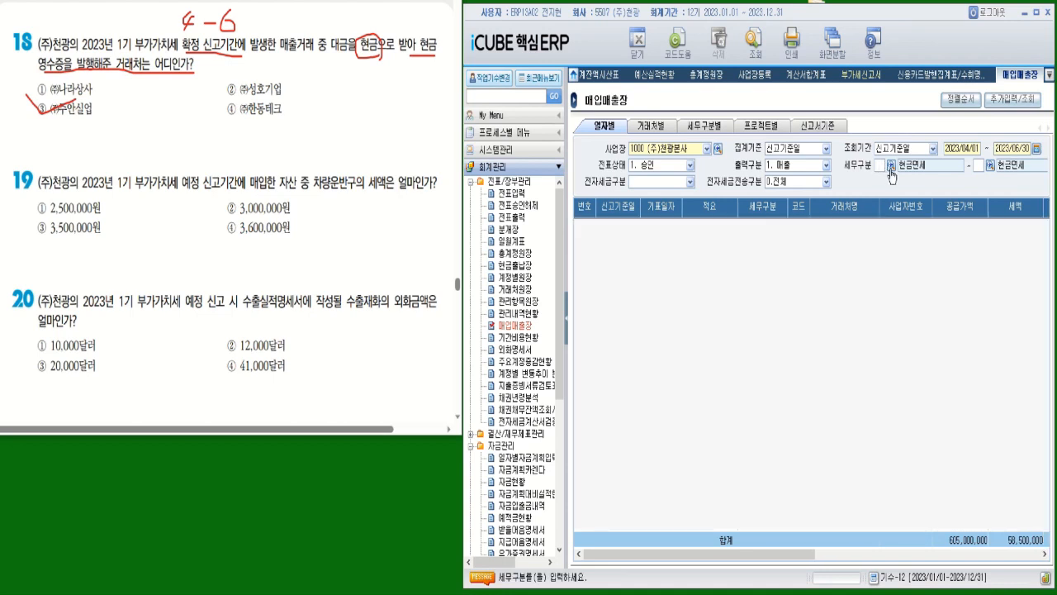
pyautogui.click(891, 168)
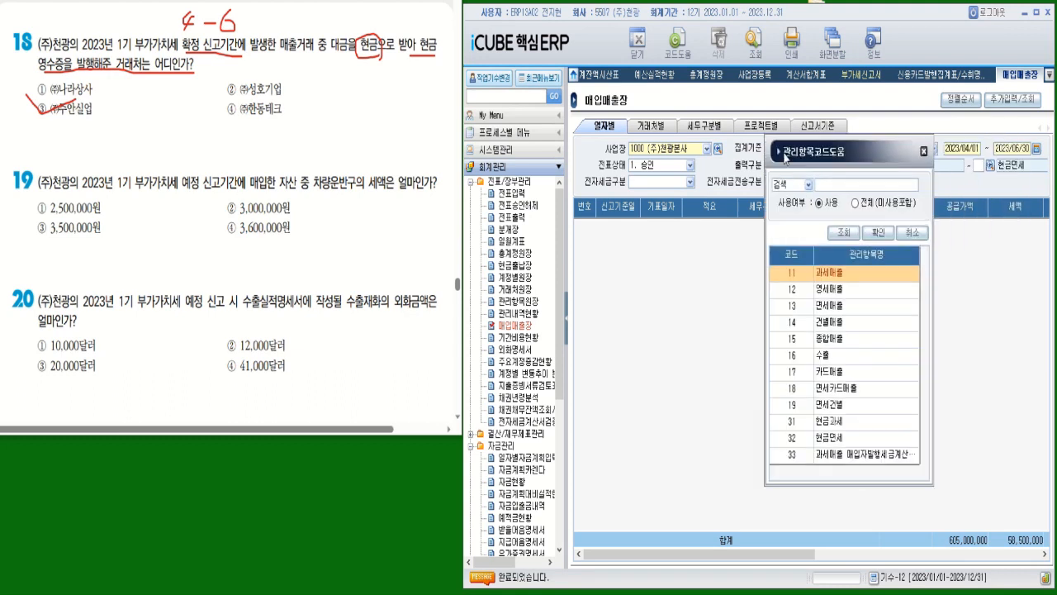
pyautogui.click(789, 423)
pyautogui.doubleClick(789, 423)
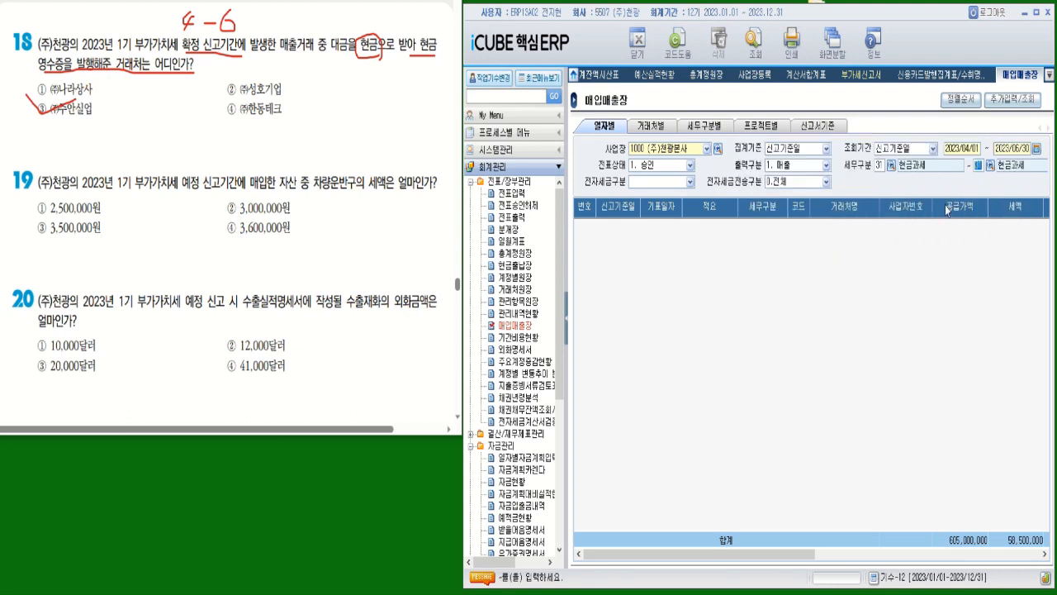
pyautogui.click(989, 167)
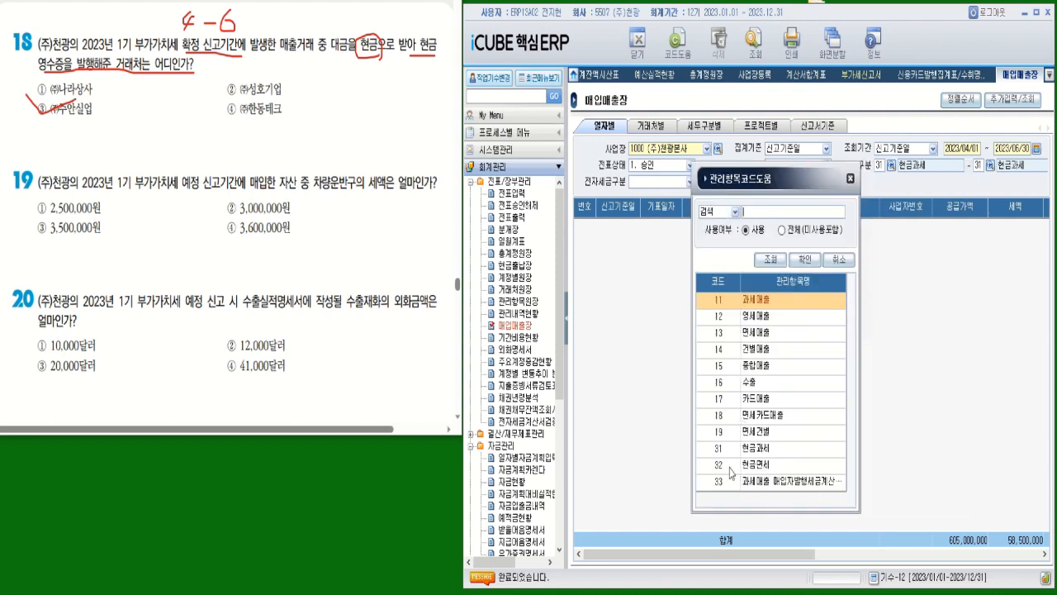
pyautogui.click(729, 469)
pyautogui.doubleClick(729, 469)
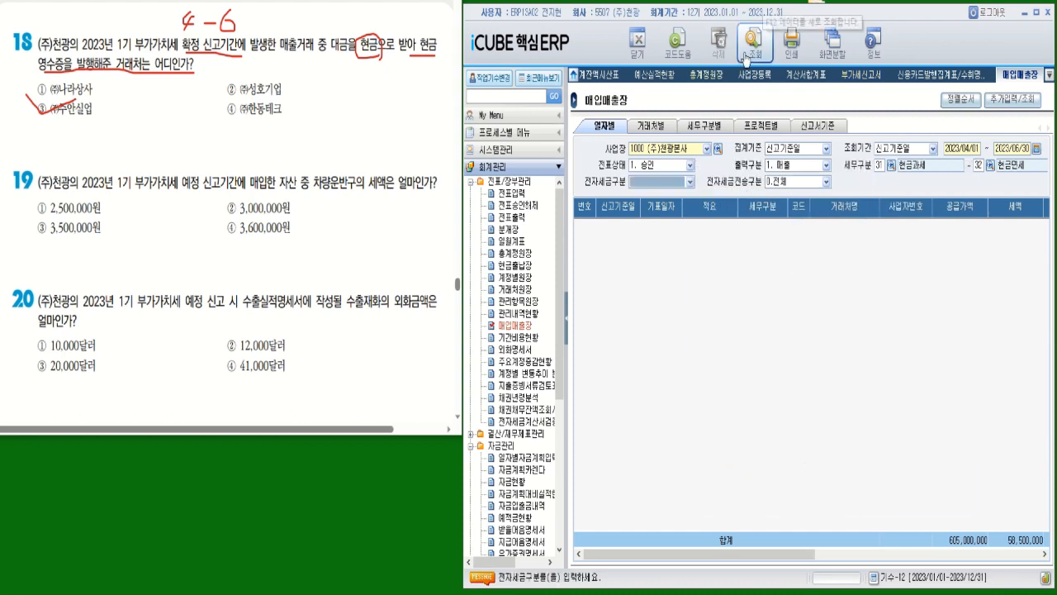
pyautogui.press('F12')
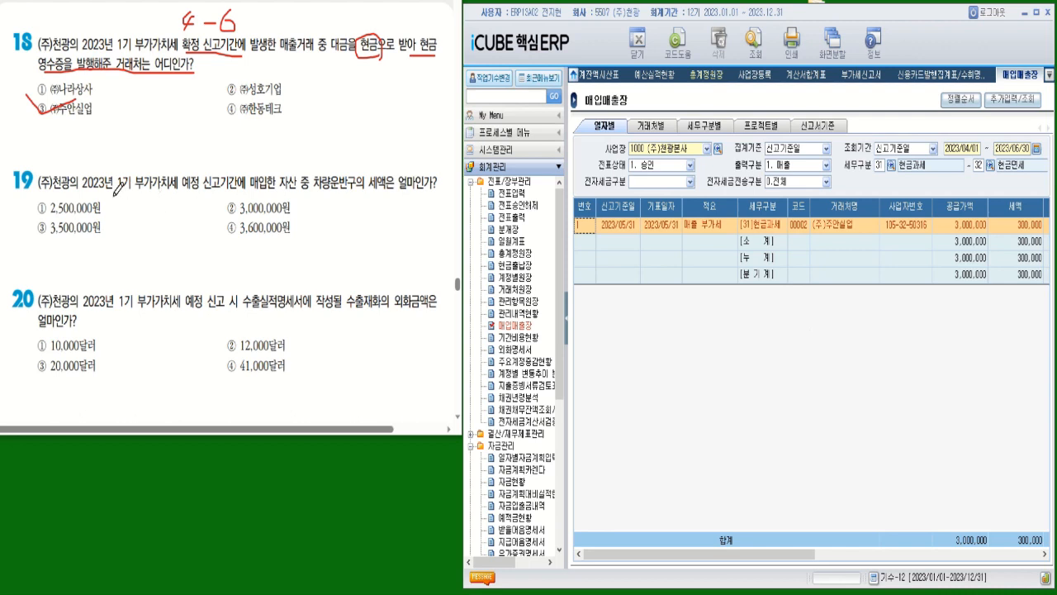
# Mark question 19's conditions: underline 예정 신고기간 and 차량운반구, note 1-3 above, and circle 자산 and 세액.
pyautogui.moveTo(183, 192); pyautogui.dragTo(243, 192)
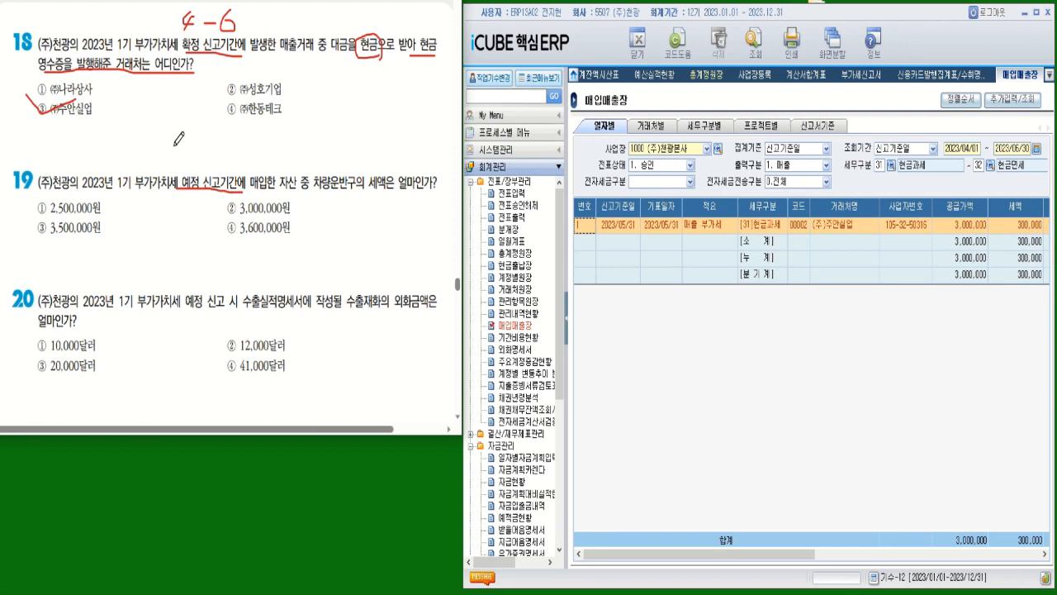
pyautogui.moveTo(175, 144)
pyautogui.mouseDown()
pyautogui.moveTo(175, 162)
pyautogui.moveTo(220, 157)
pyautogui.moveTo(209, 168)
pyautogui.mouseUp()
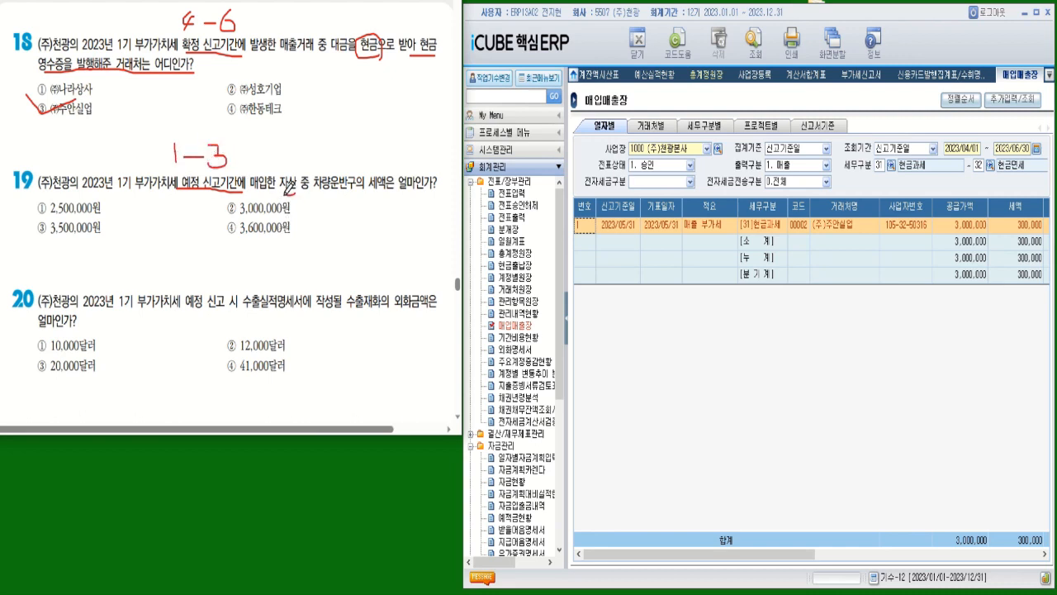
pyautogui.moveTo(281, 175)
pyautogui.mouseDown()
pyautogui.moveTo(299, 200)
pyautogui.moveTo(395, 194)
pyautogui.moveTo(399, 185)
pyautogui.moveTo(378, 157)
pyautogui.moveTo(369, 192)
pyautogui.mouseUp()
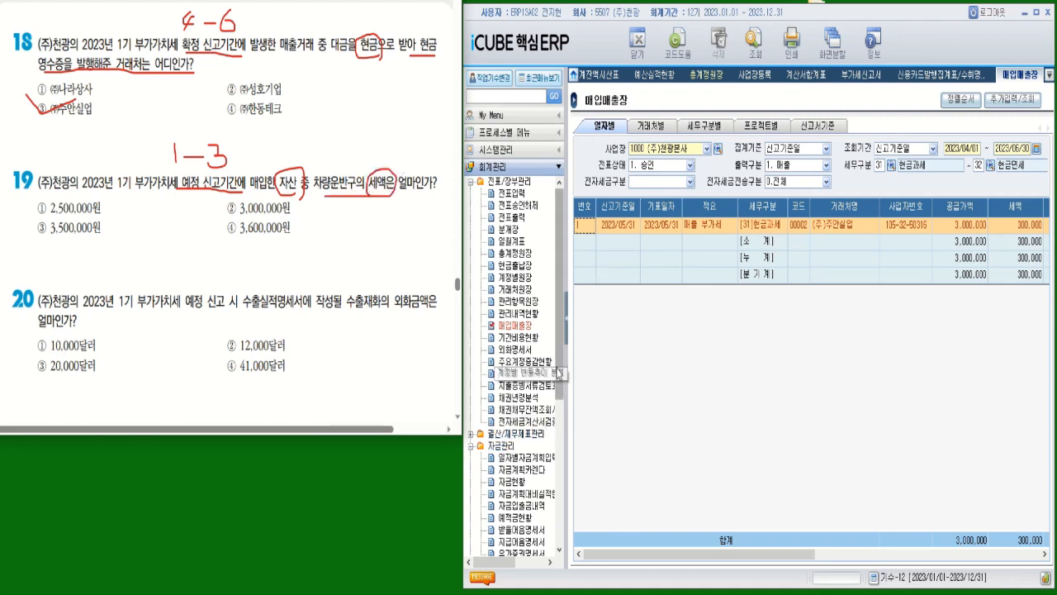
# Open 건물등감가상각자산취득명세서 and load its data from the slips for workplace 1000, 2023/01 to 2023/03.
pyautogui.scroll(-7, 558, 373)
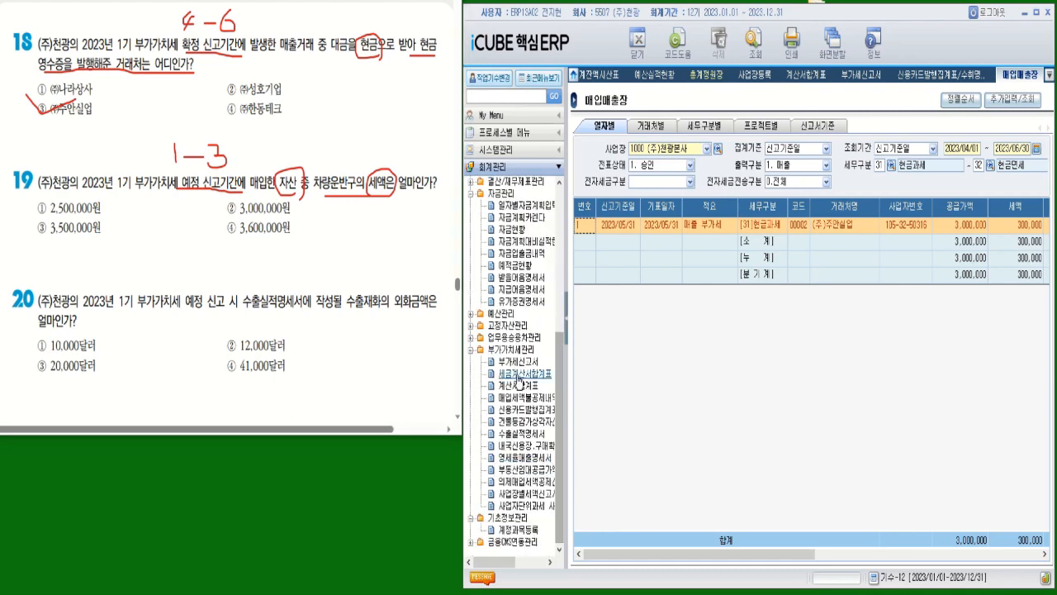
pyautogui.click(529, 423)
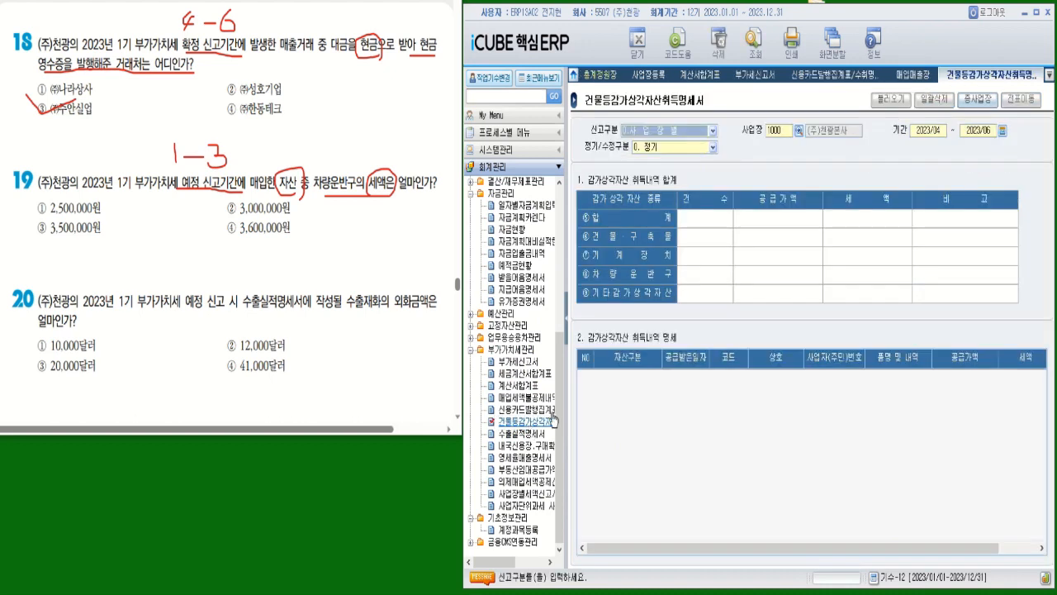
pyautogui.click(941, 132)
pyautogui.write('20__/__')
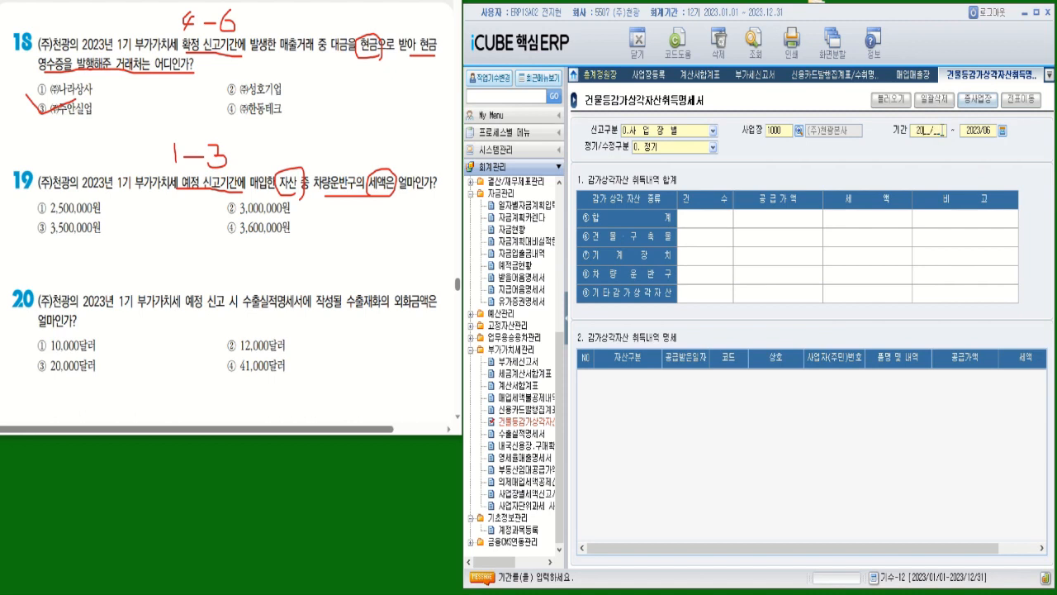
pyautogui.write('23012')
pyautogui.write('02303')
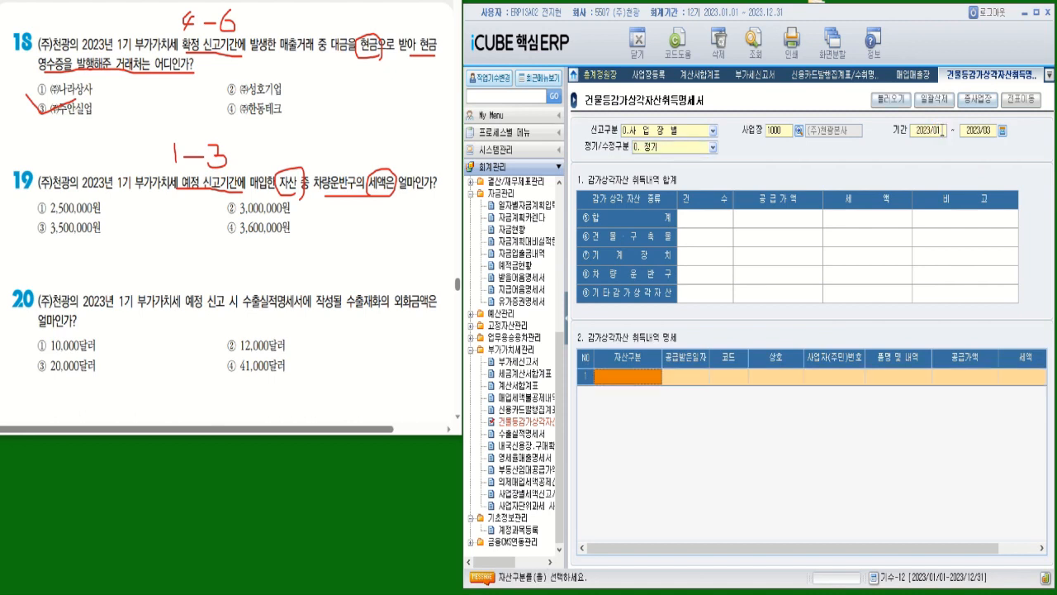
pyautogui.click(890, 99)
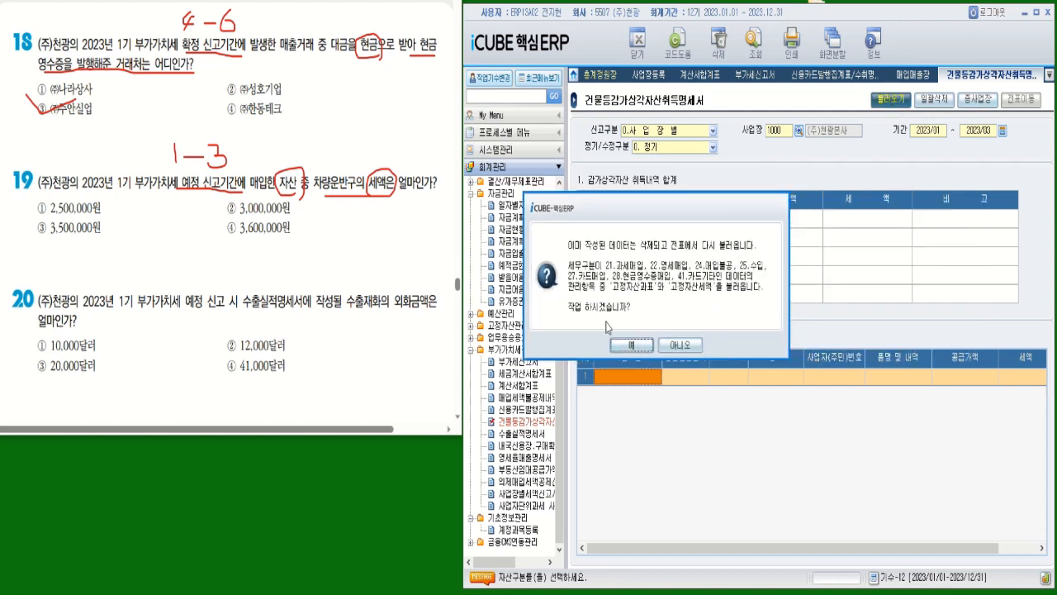
pyautogui.click(644, 350)
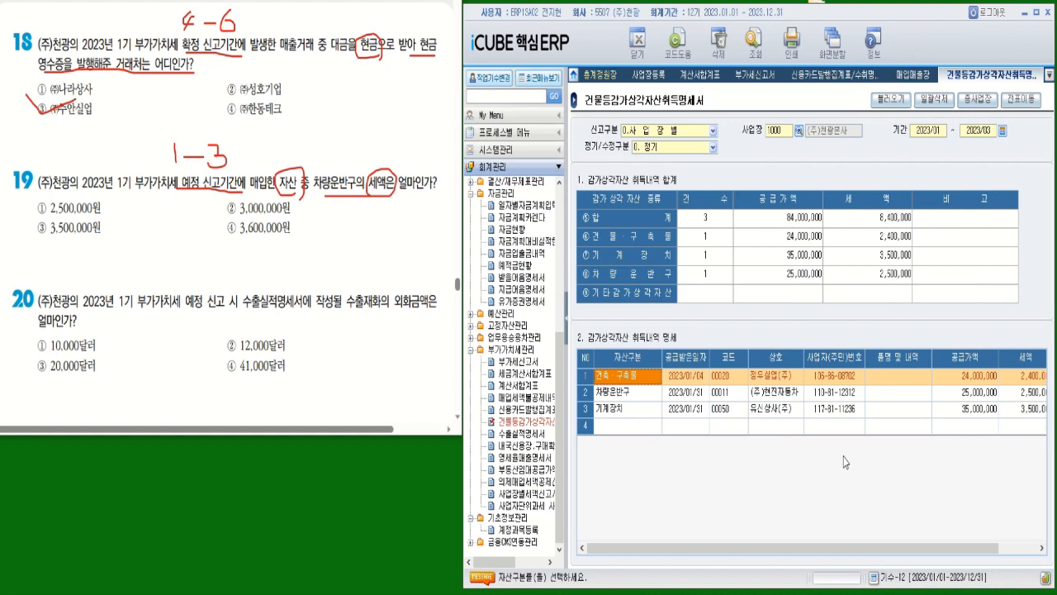
# Look up the 차량운반구 tax amount in the acquisition details and tick answer ① 2,500,000원 for question 19.
pyautogui.click(609, 395)
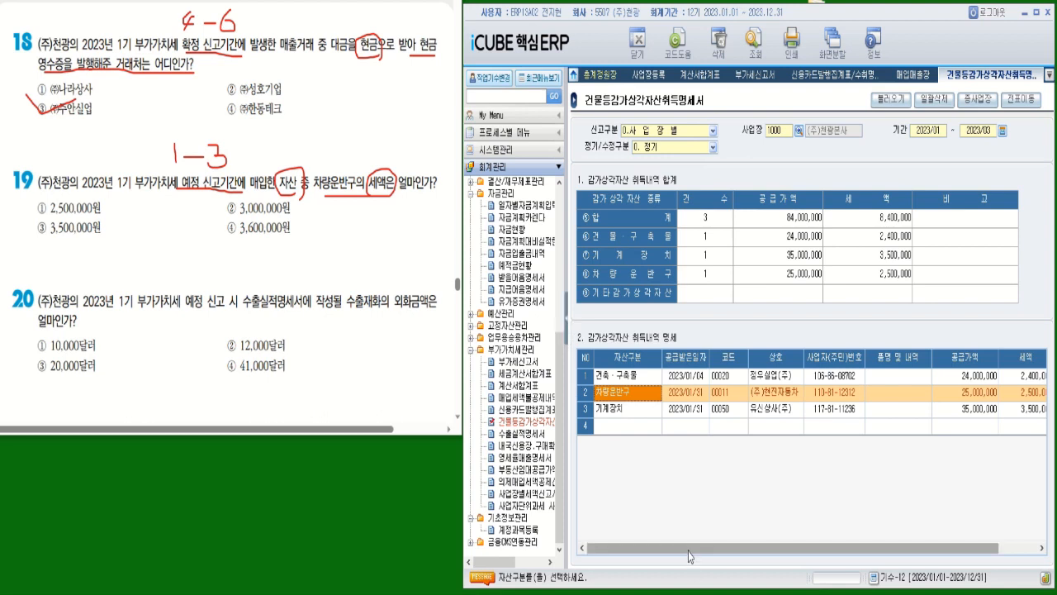
pyautogui.moveTo(689, 556); pyautogui.dragTo(778, 555)
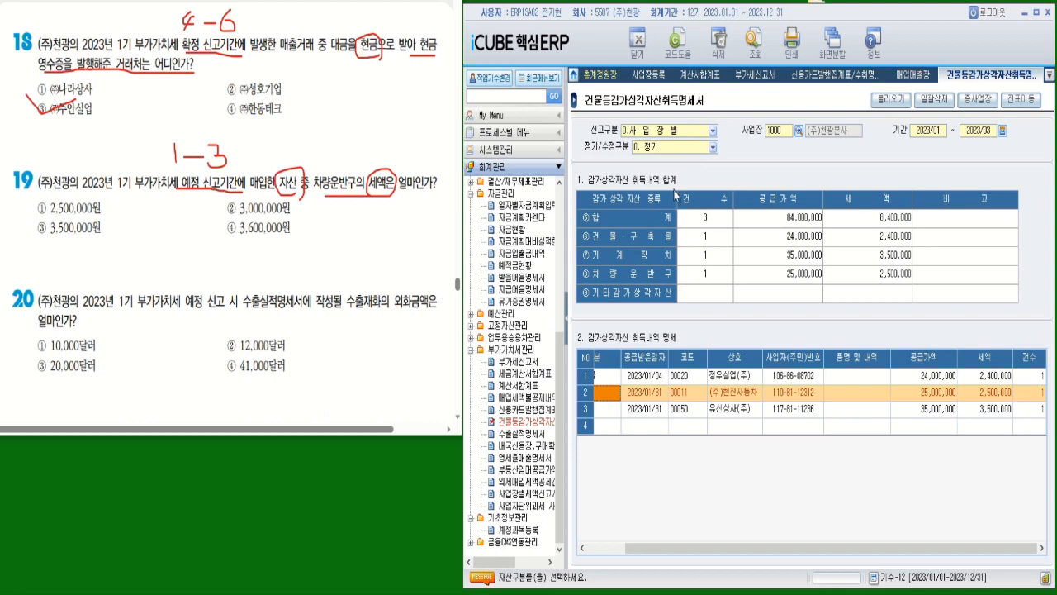
pyautogui.click(898, 282)
pyautogui.moveTo(26, 183)
pyautogui.mouseDown()
pyautogui.moveTo(42, 200)
pyautogui.moveTo(76, 197)
pyautogui.mouseUp()
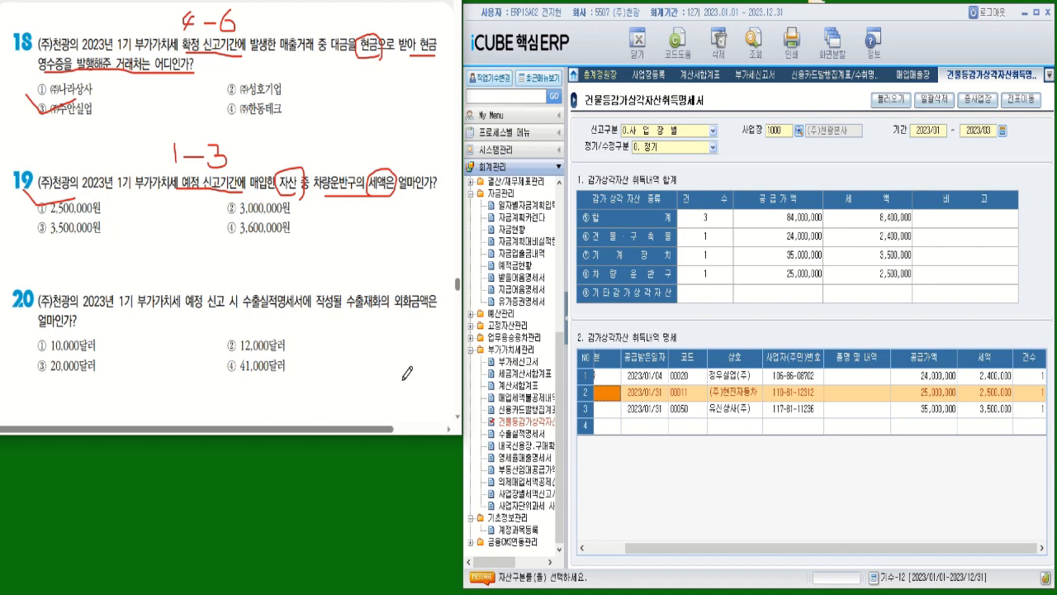
# Mark question 20's conditions: underline 예정 신고, note 1-3 above it, circle 외화금액, and underline 얼마인가.
pyautogui.moveTo(183, 310); pyautogui.dragTo(235, 308)
pyautogui.moveTo(188, 264)
pyautogui.mouseDown()
pyautogui.moveTo(188, 279)
pyautogui.moveTo(221, 269)
pyautogui.moveTo(212, 283)
pyautogui.mouseUp()
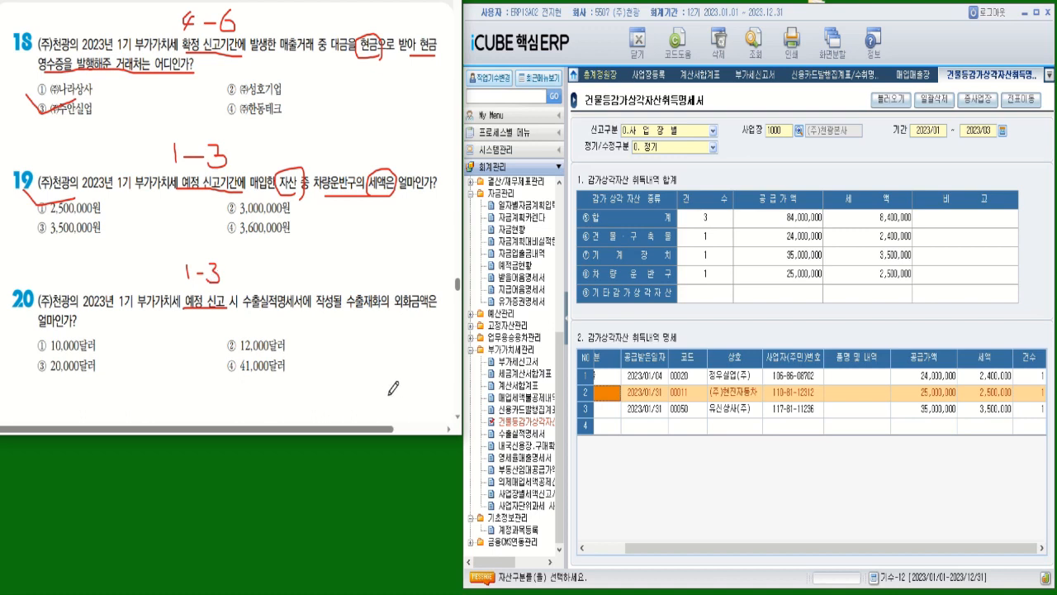
pyautogui.moveTo(392, 312)
pyautogui.mouseDown()
pyautogui.moveTo(437, 313)
pyautogui.moveTo(423, 282)
pyautogui.moveTo(397, 313)
pyautogui.mouseUp()
pyautogui.moveTo(40, 328); pyautogui.dragTo(90, 327)
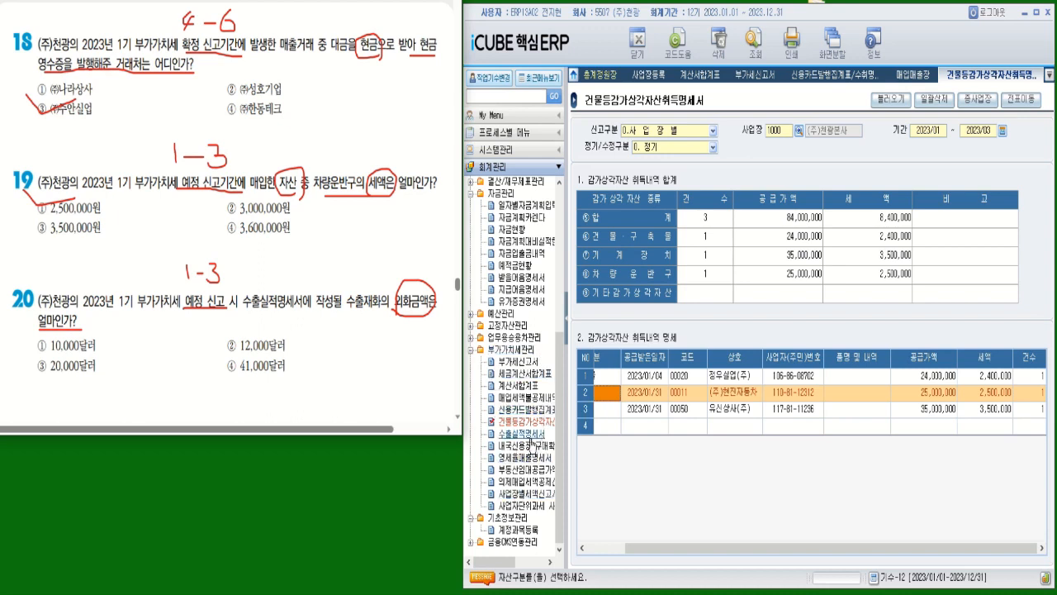
# Open 수출실적명세서 and query the transaction period 2023/01 to 2023/03 for workplace 1000.
pyautogui.click(507, 436)
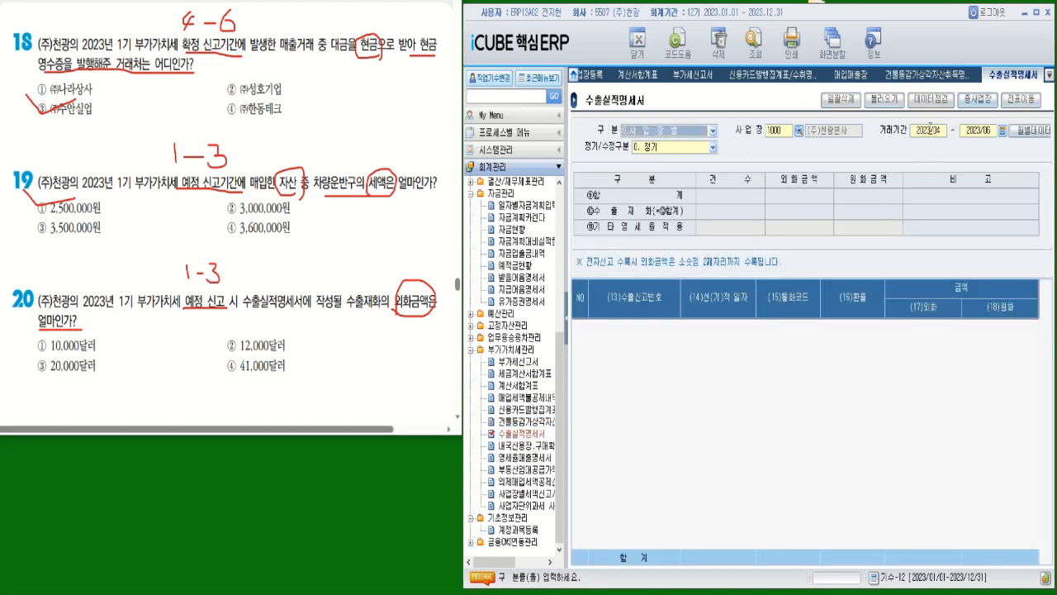
pyautogui.click(930, 129)
pyautogui.write('2023')
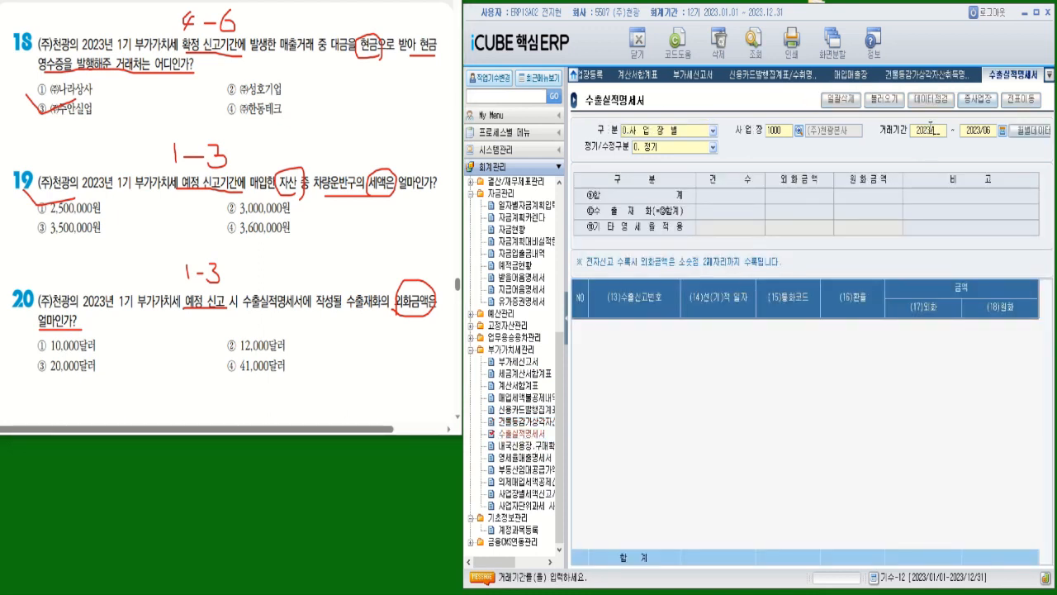
pyautogui.write('01')
pyautogui.write('202303')
pyautogui.press('Return')
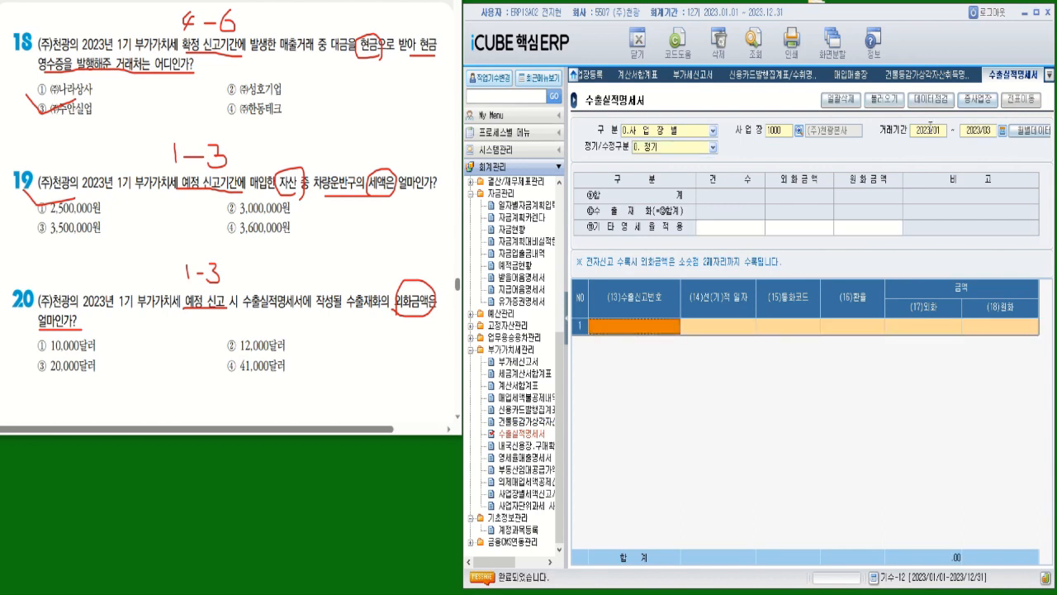
# Load the export slip data with 합산하여 불러옴 and 기타영세율적용란으로 불러옴, and tick answer ① 10,000달러 for question 20.
pyautogui.click(883, 99)
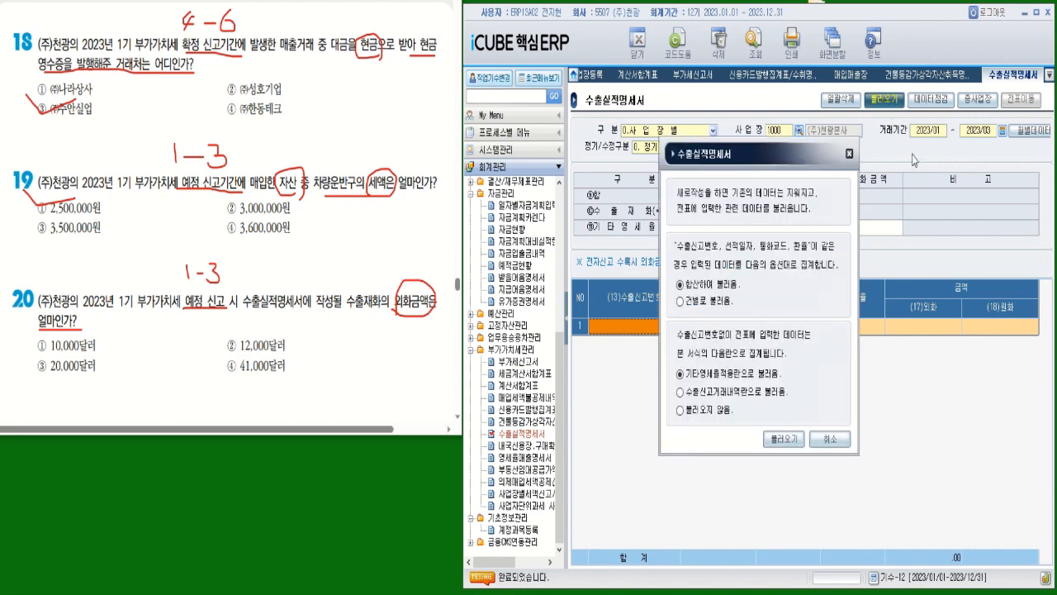
pyautogui.click(778, 439)
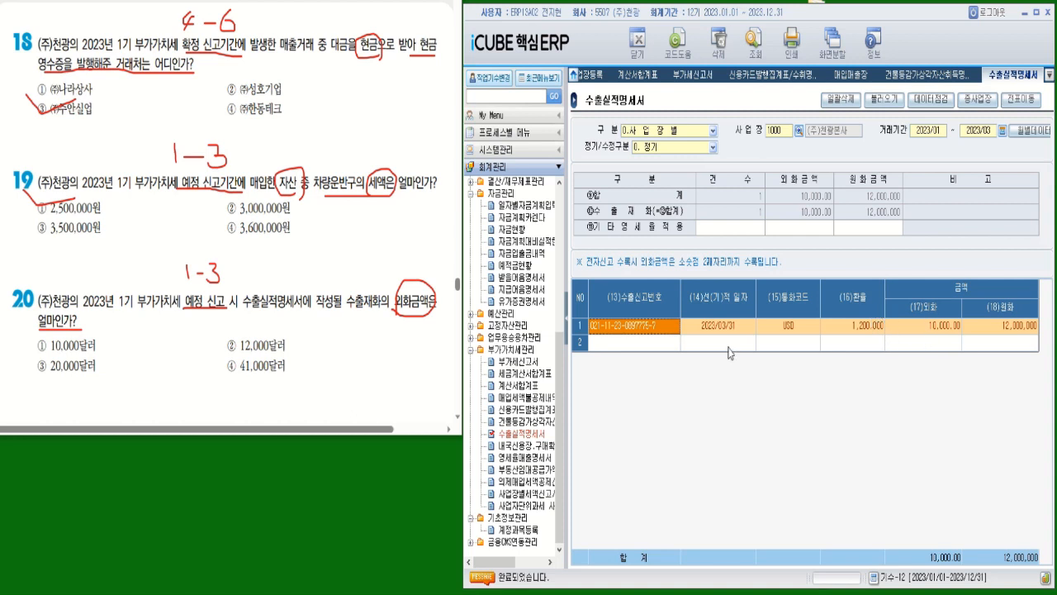
pyautogui.moveTo(35, 324)
pyautogui.mouseDown()
pyautogui.moveTo(46, 345)
pyautogui.moveTo(77, 316)
pyautogui.mouseUp()
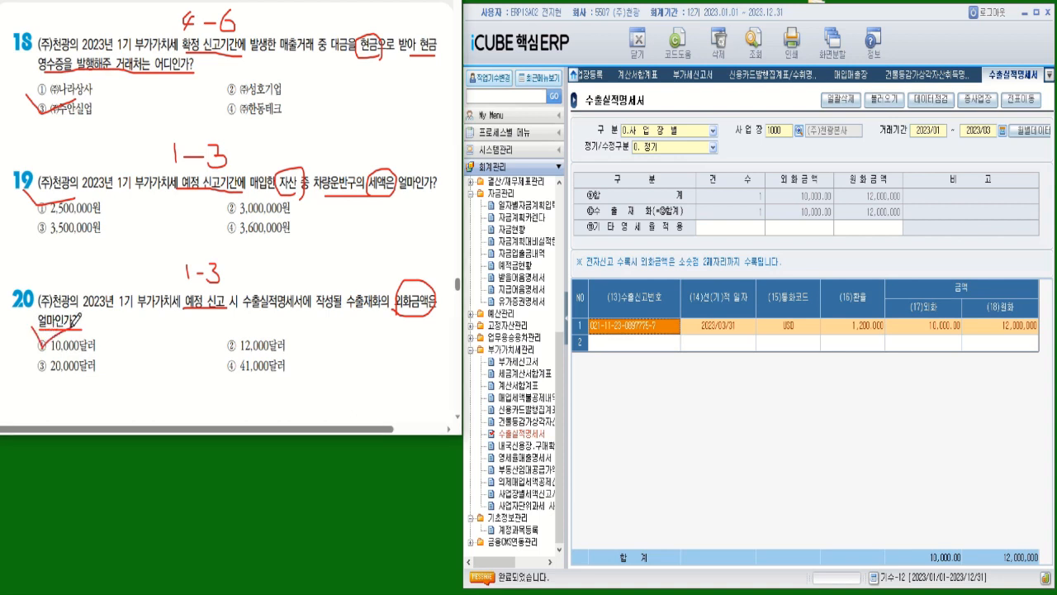